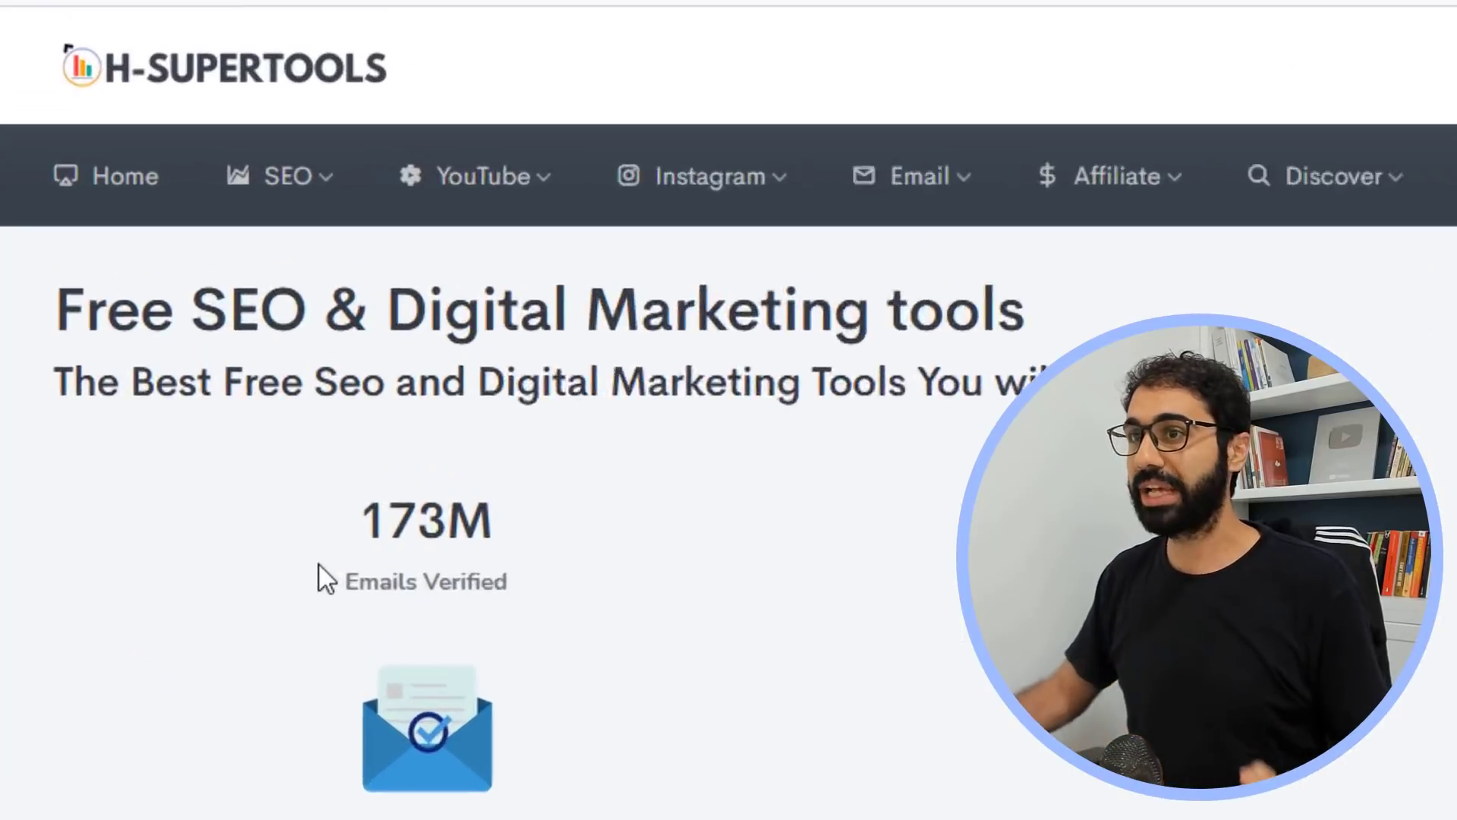
- Show the Discover list of free SEO tools from the H-Supertools home page
click(180, 136)
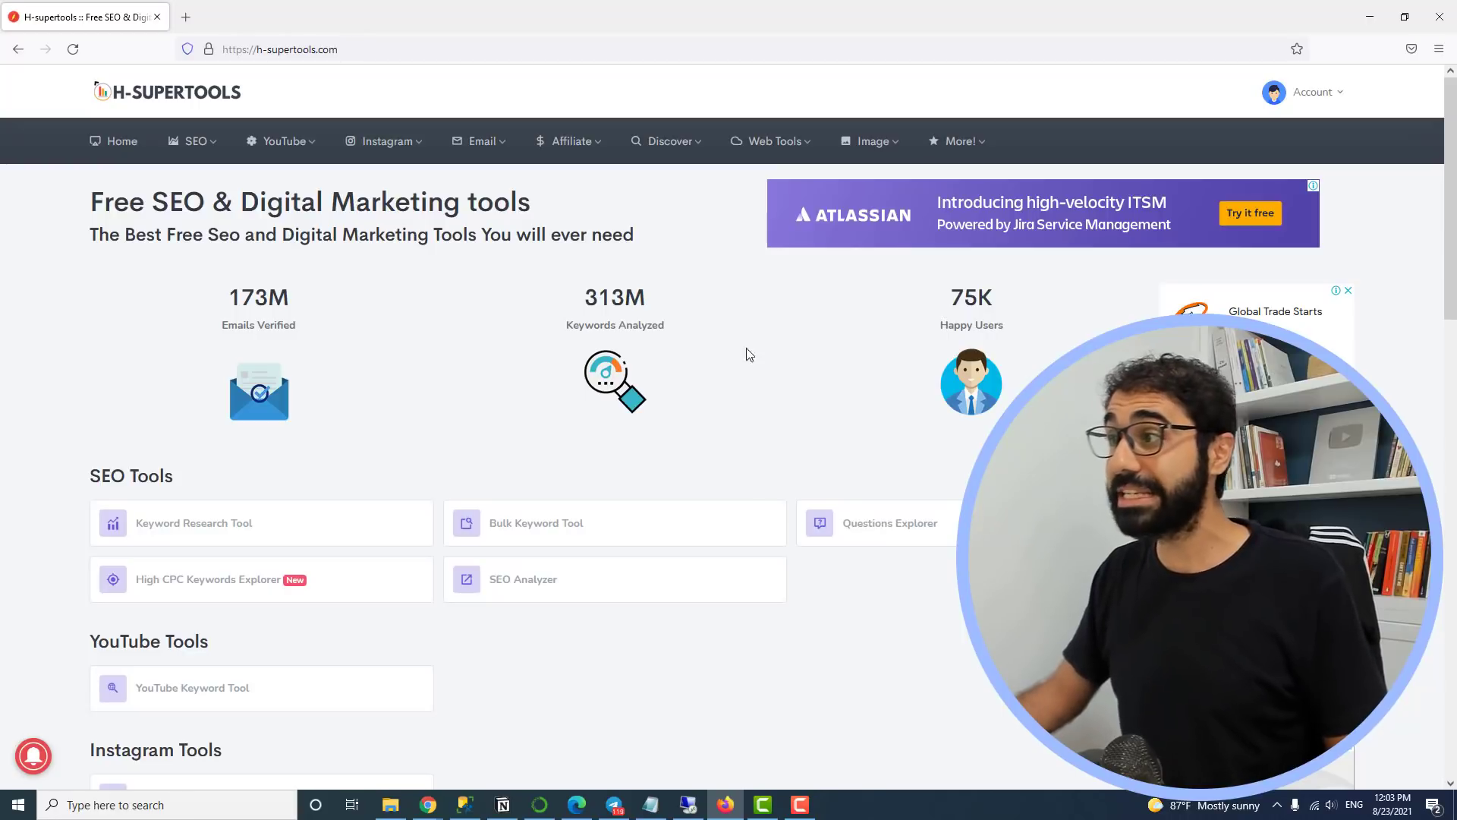
- Open the High CPC Keywords Explorer and mark the 'truck accident lawyer florida' row with CPC 484
mouse_move(657, 143)
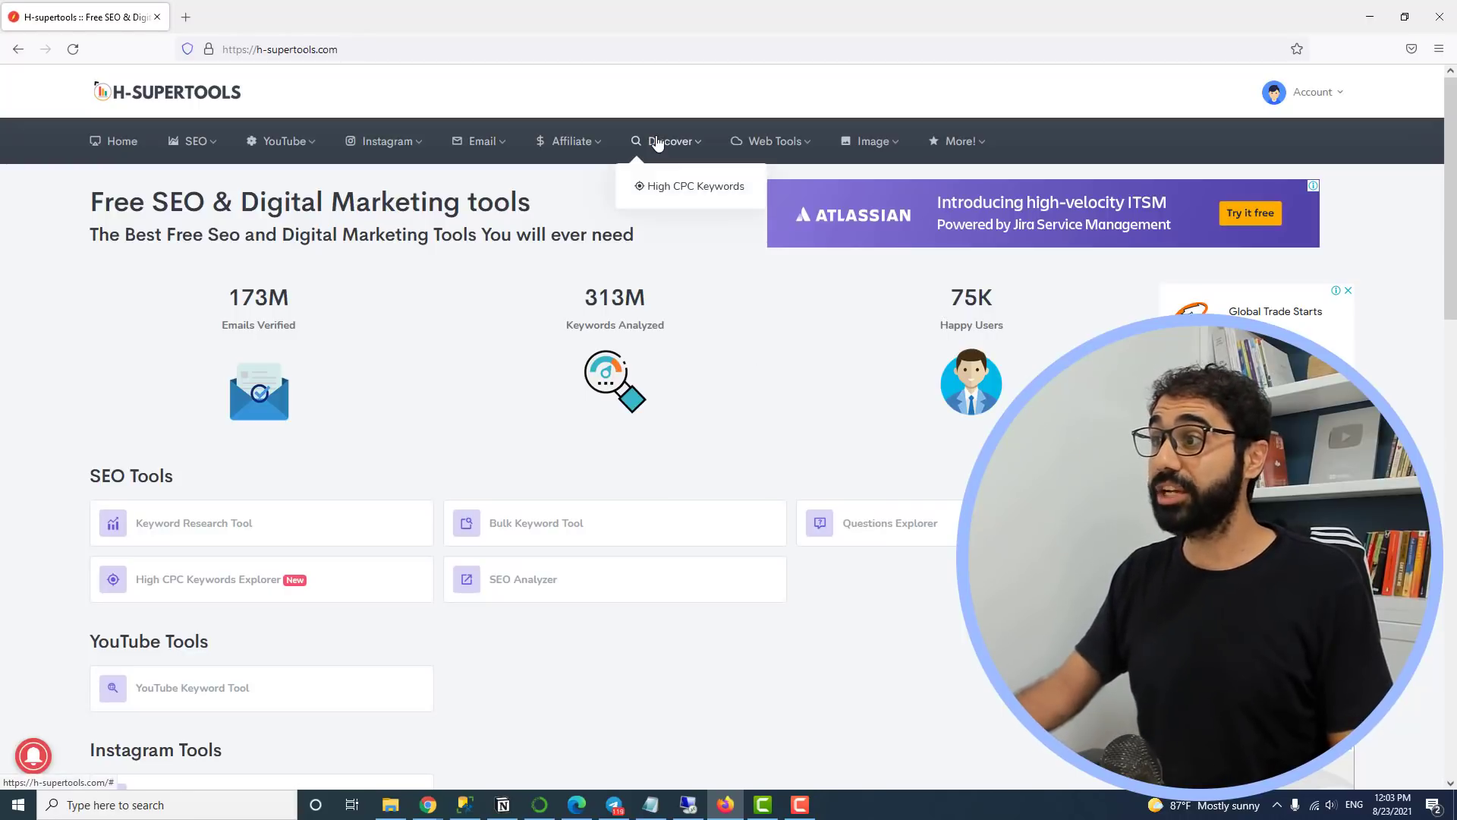
click(683, 187)
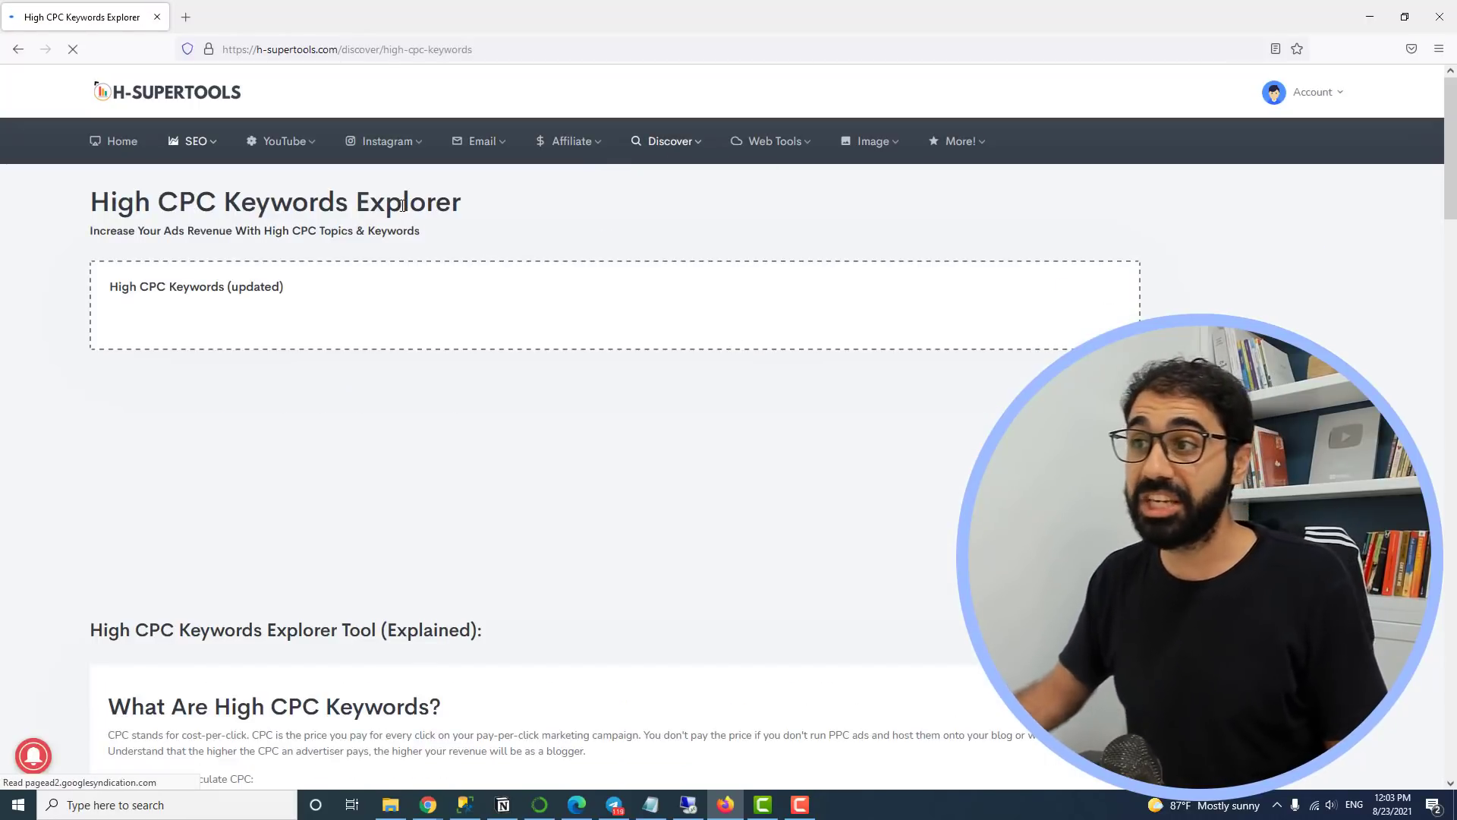
drag(355, 194, 463, 216)
click(486, 215)
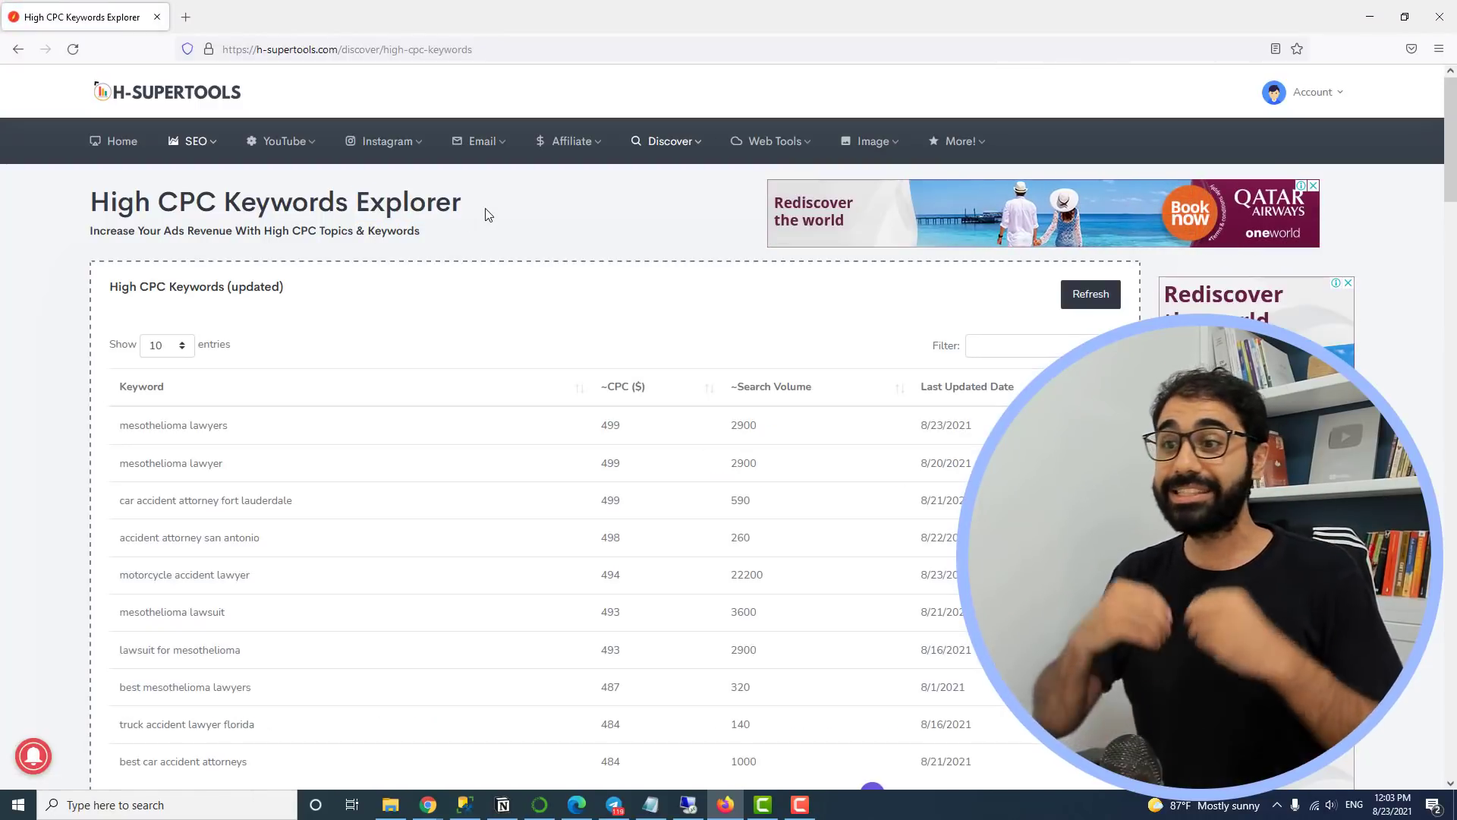
scroll(599, 334, down, 3)
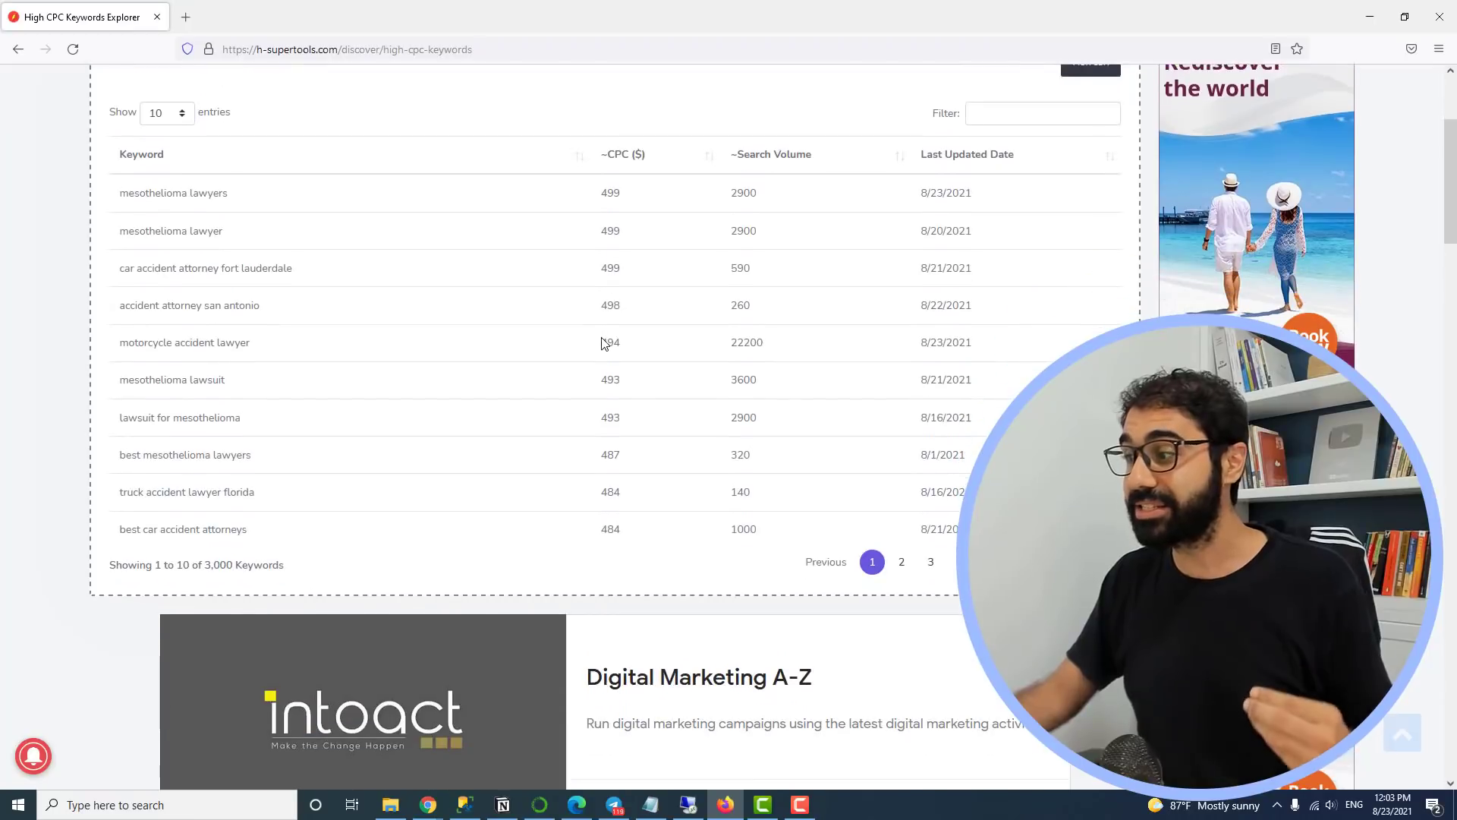
scroll(603, 337, up, 1)
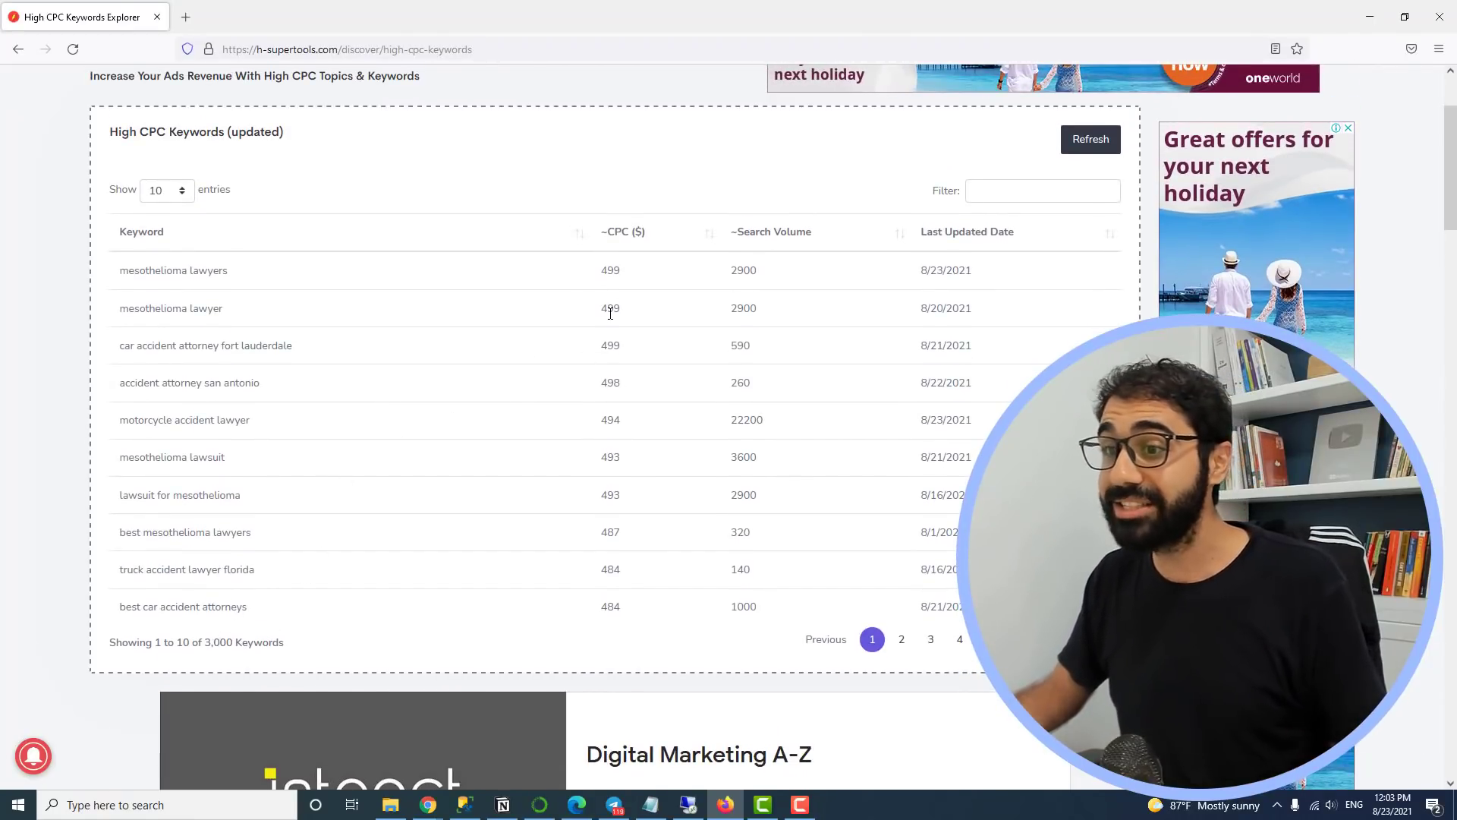
double_click(610, 569)
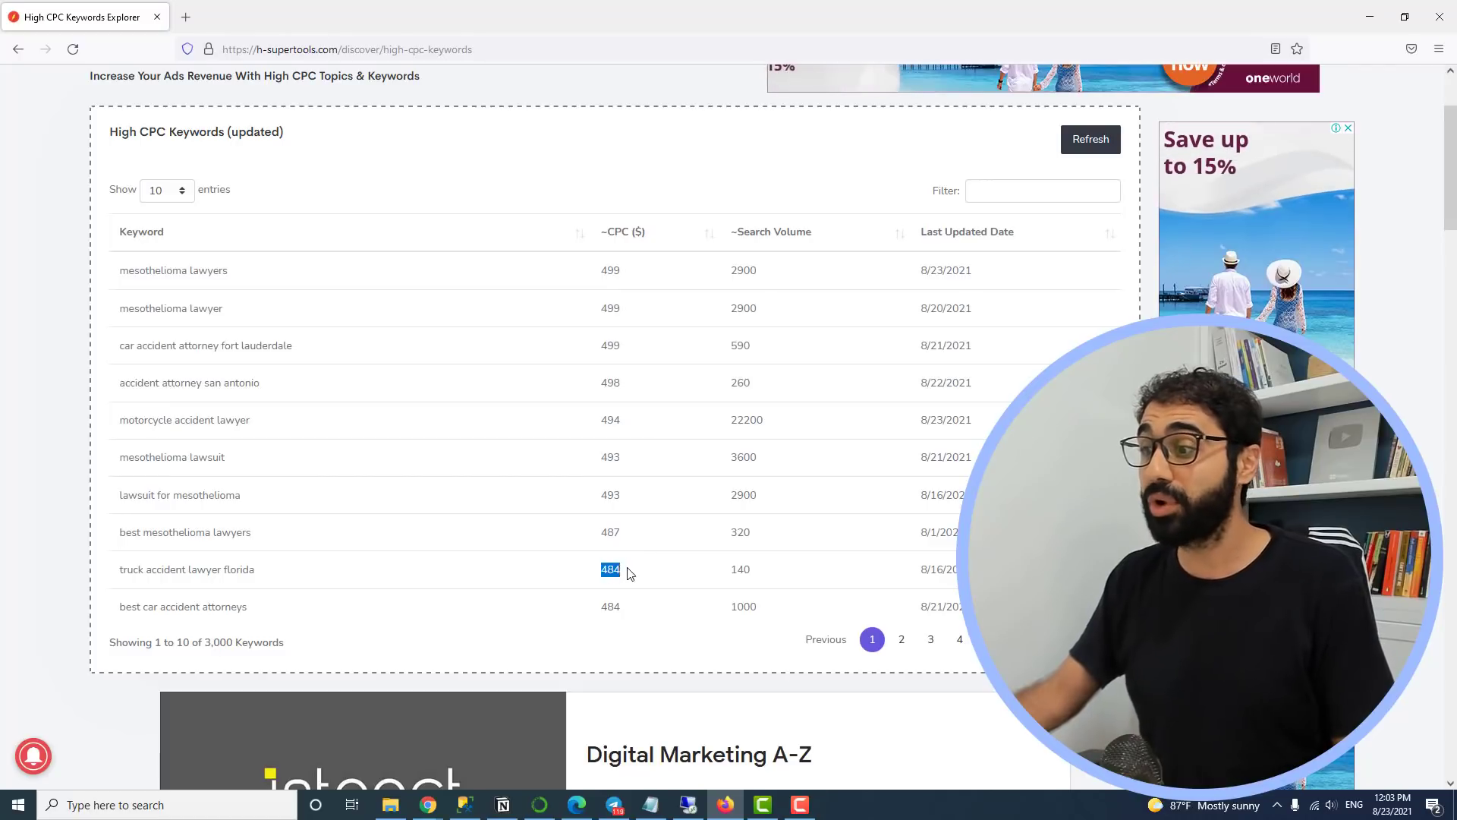
click(630, 574)
- Page through the keyword table to page 5, the last page, then page 298
click(989, 640)
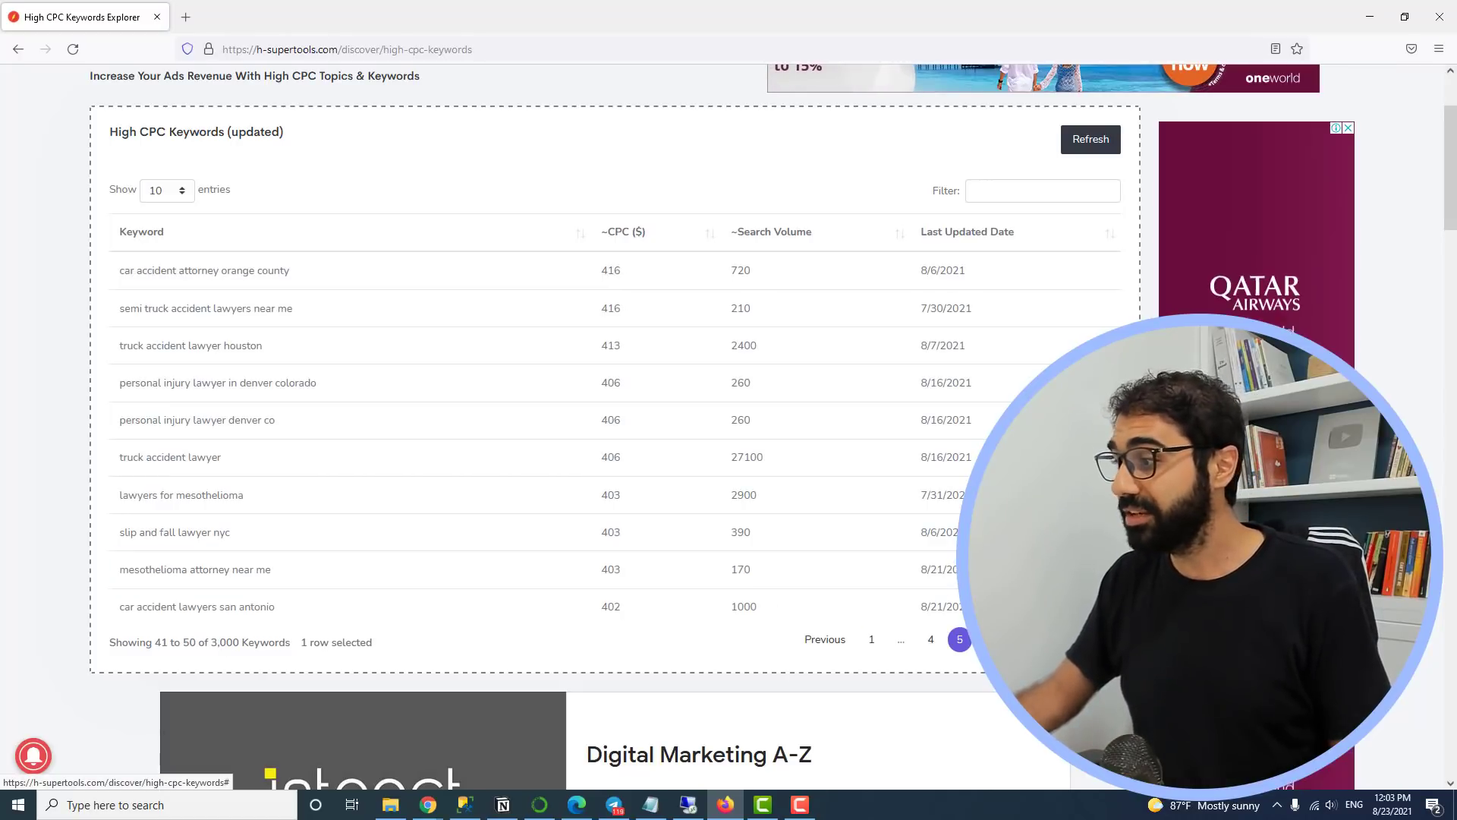
click(1048, 639)
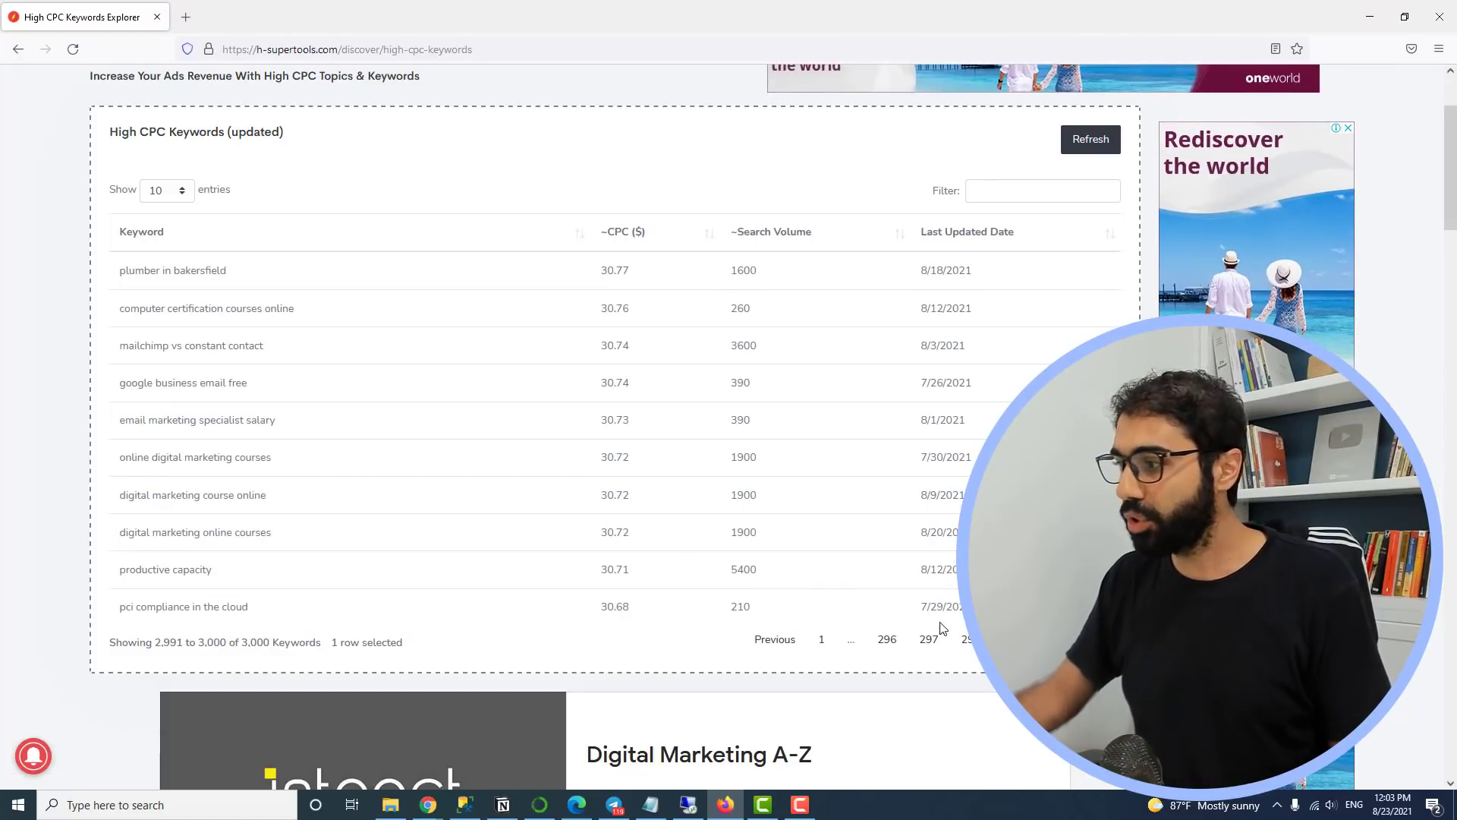
click(966, 639)
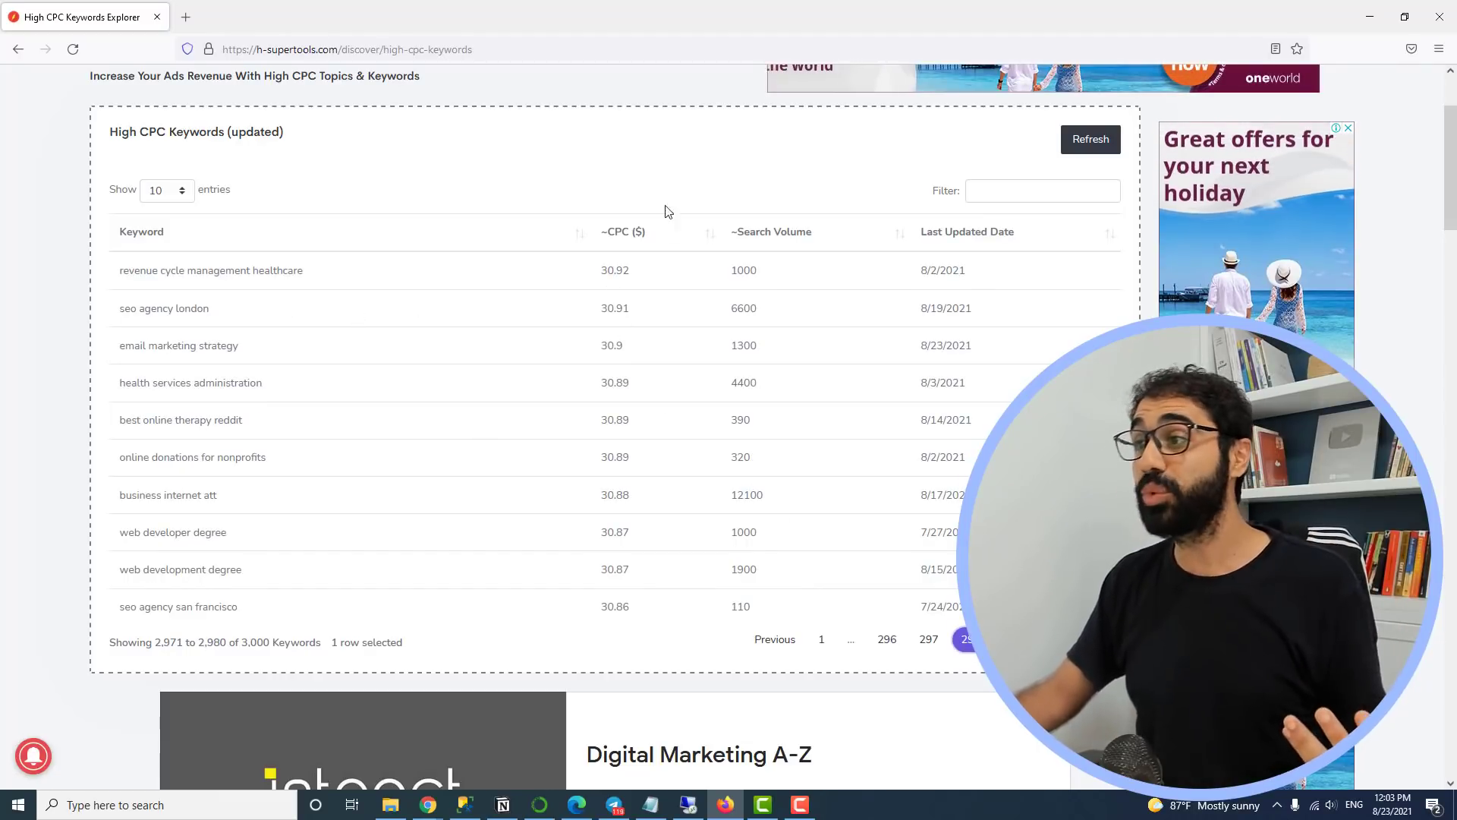
scroll(554, 289, up, 3)
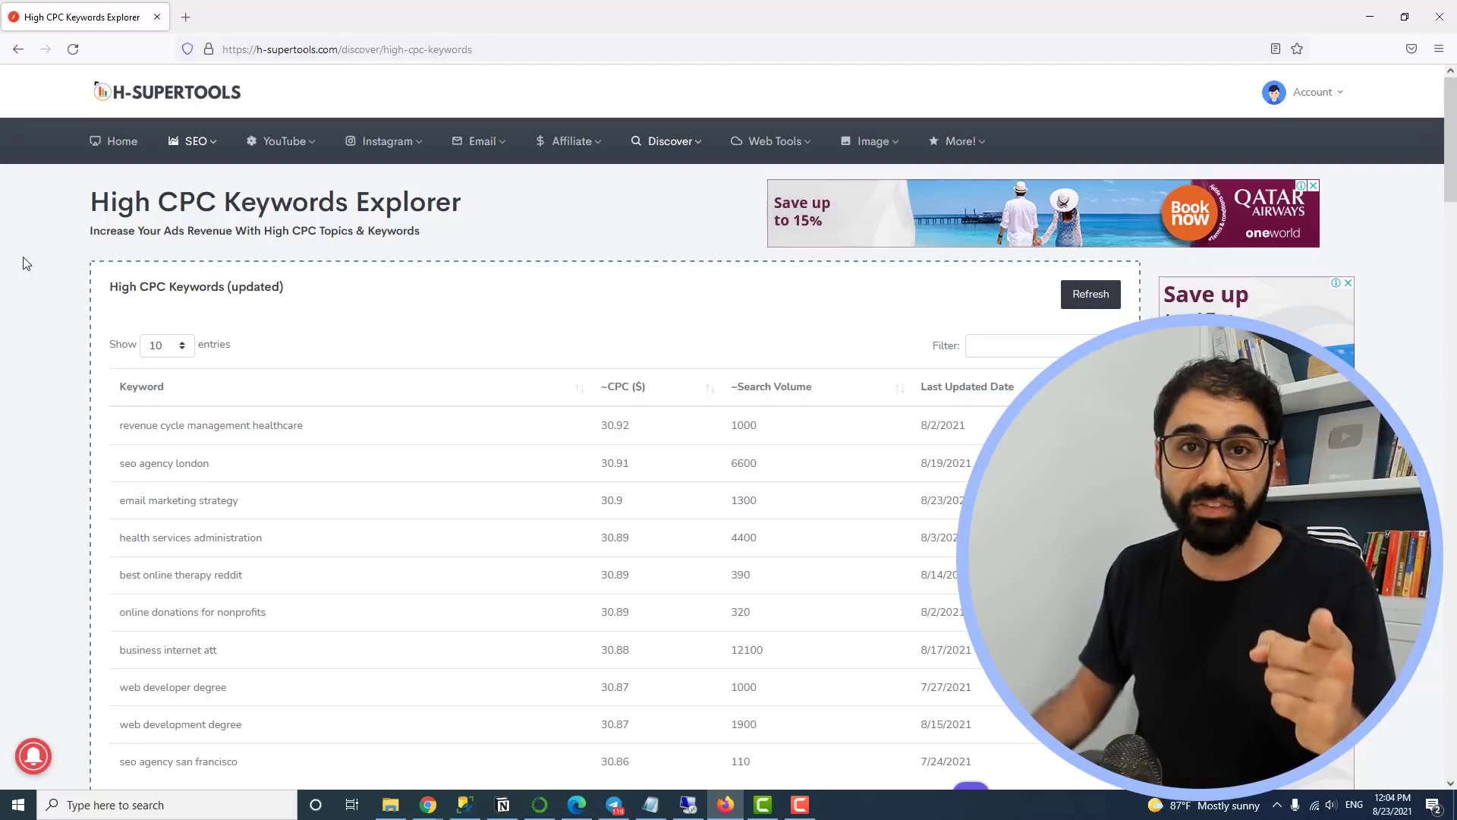
mouse_move(486, 144)
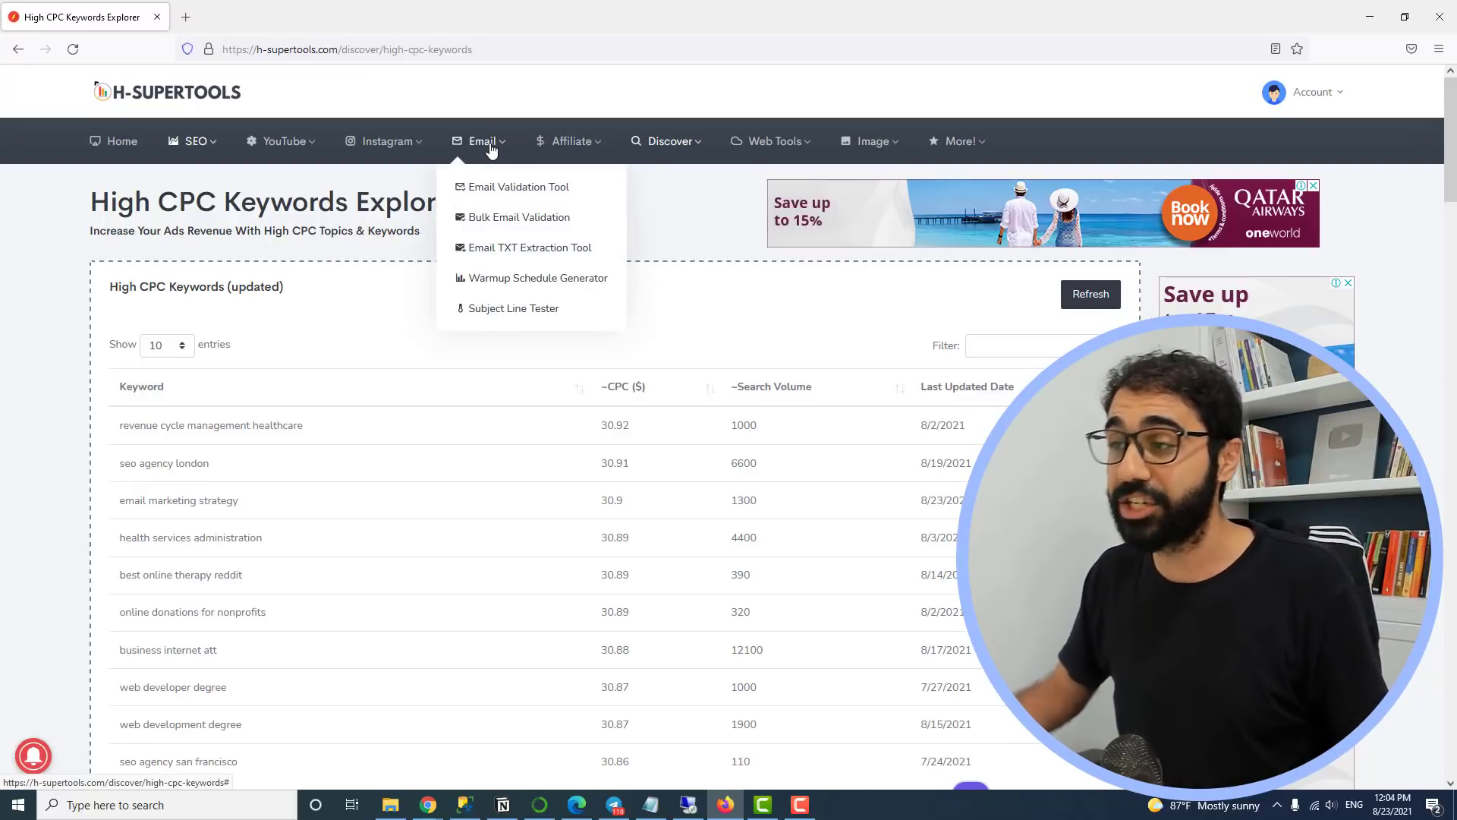
- Generate a warmup schedule in the Warmup Schedule Generator targeting 5000 emails per day
click(521, 278)
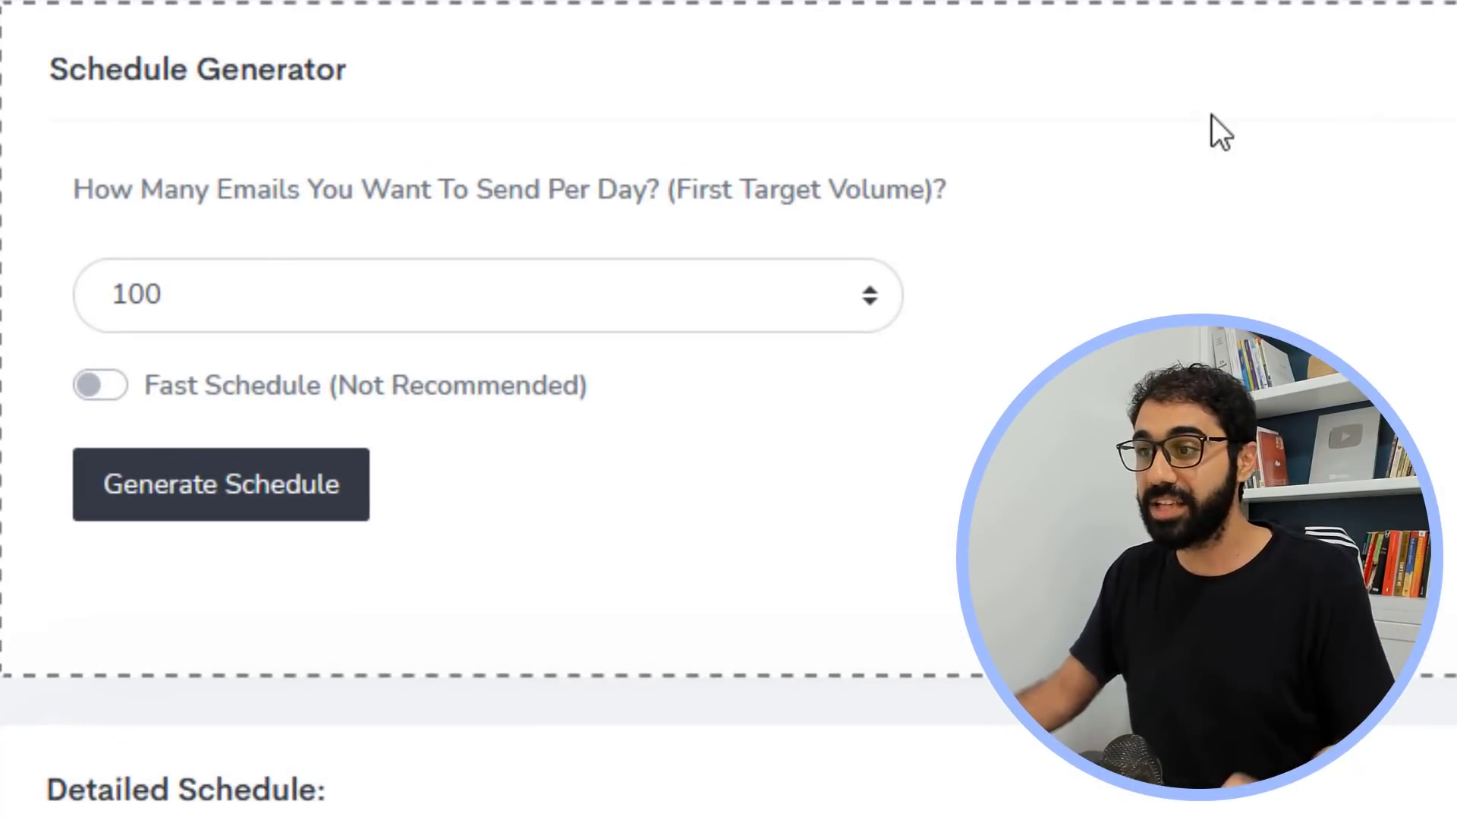
click(809, 288)
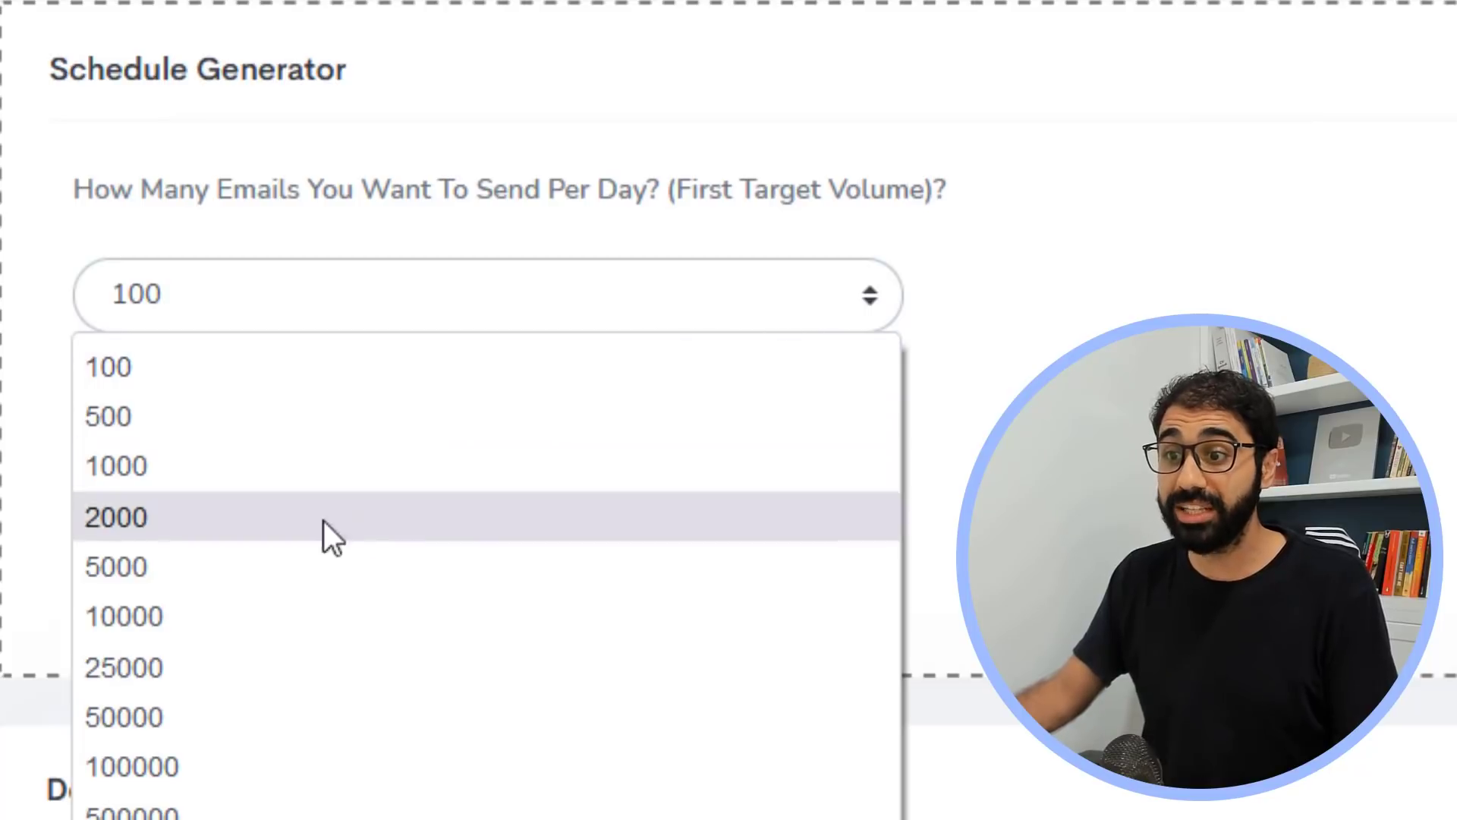
click(294, 562)
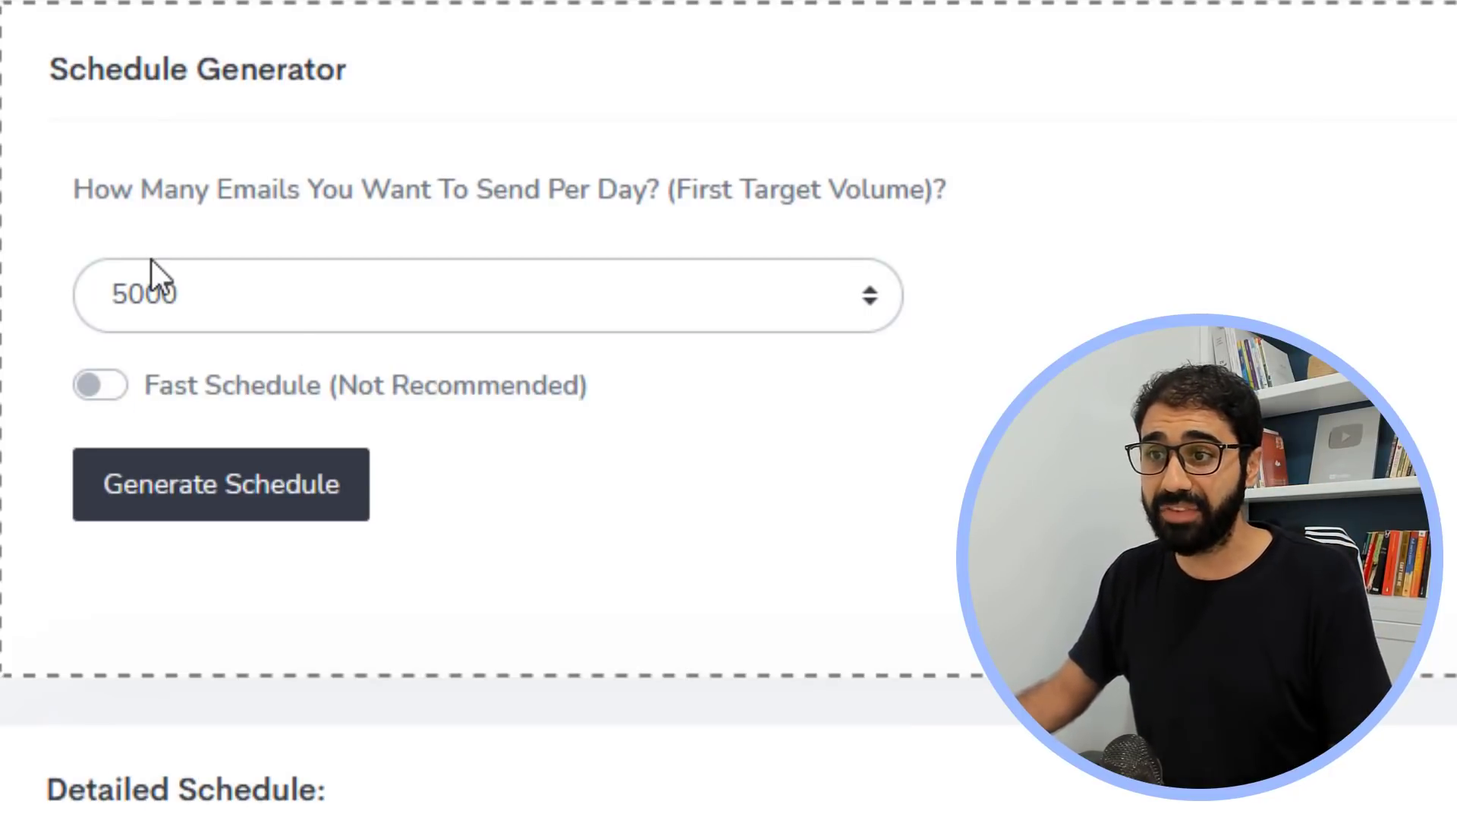
click(316, 485)
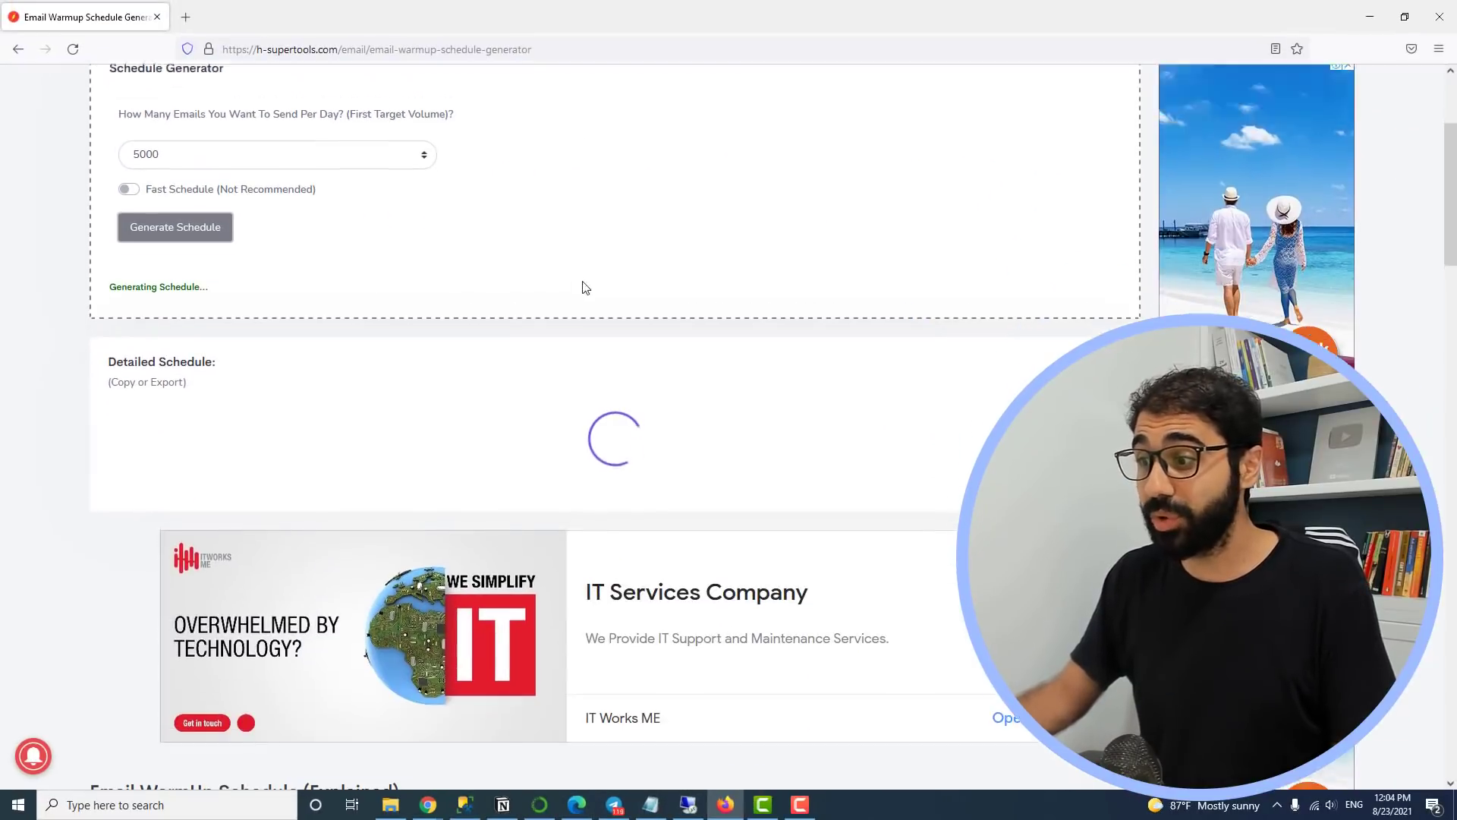
- Select the schedule rows for days 1 through 4 and day 30
scroll(571, 260, down, 1)
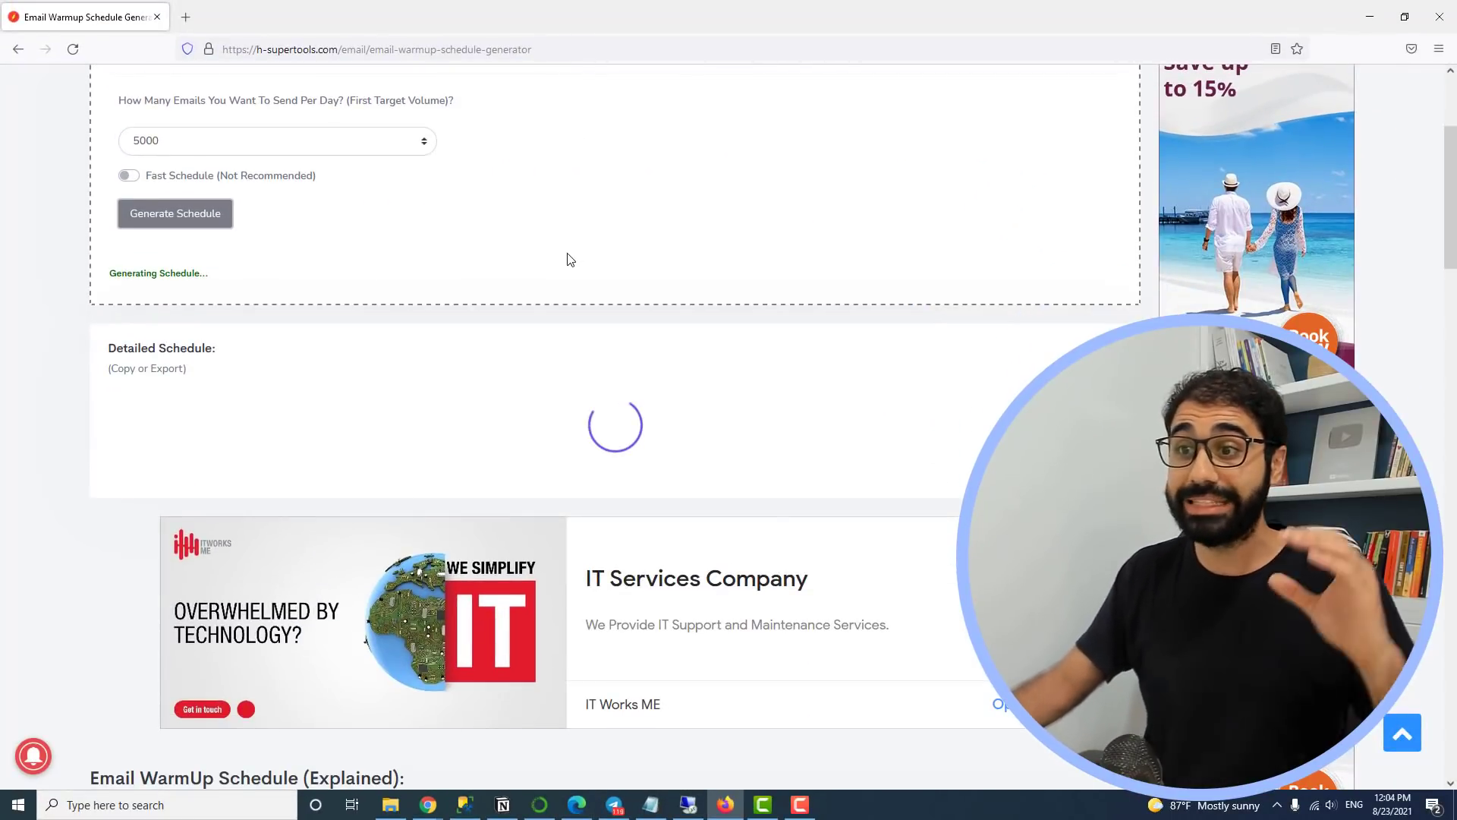
scroll(570, 261, down, 2)
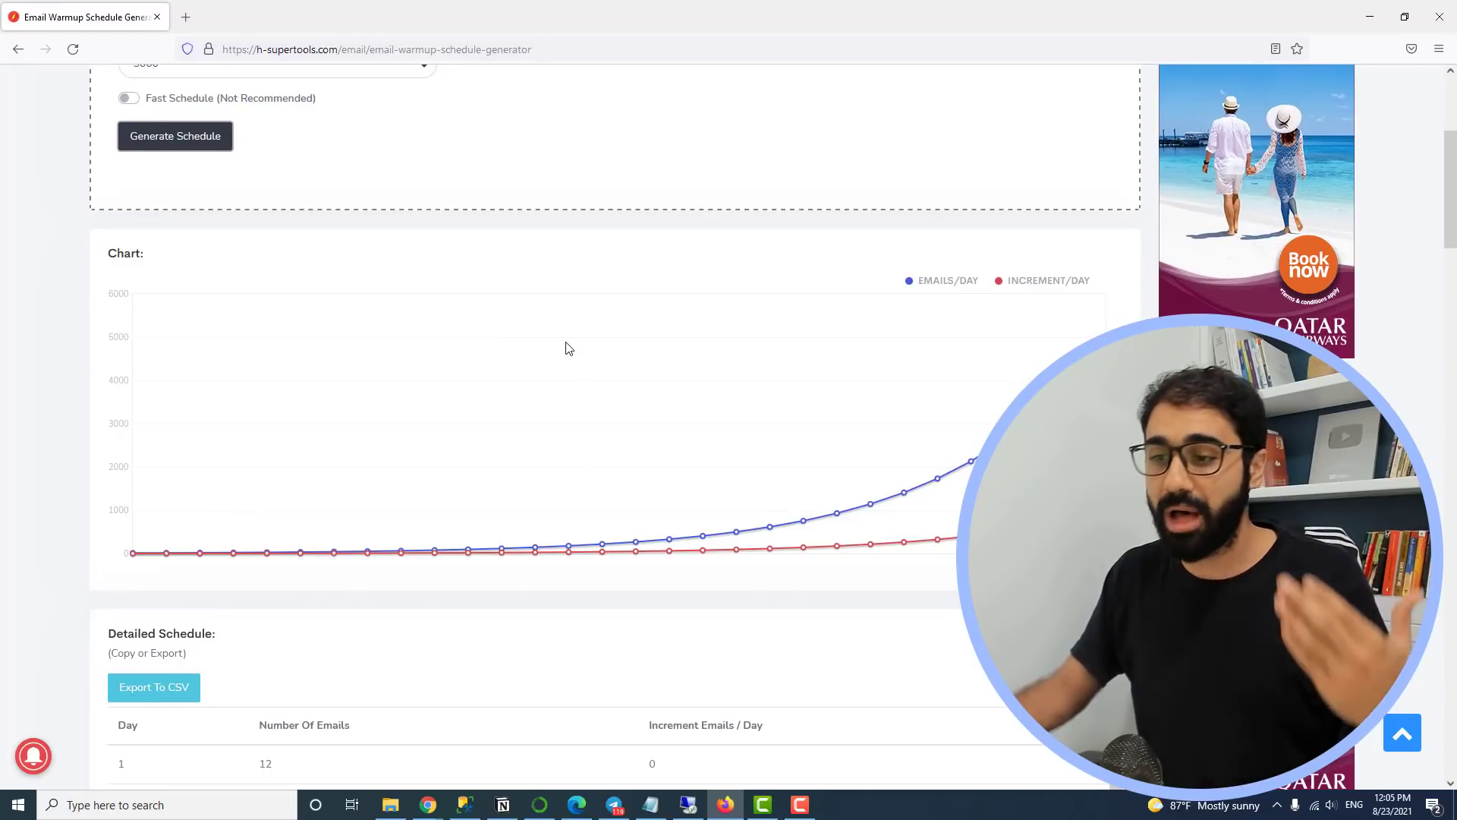
scroll(568, 345, down, 5)
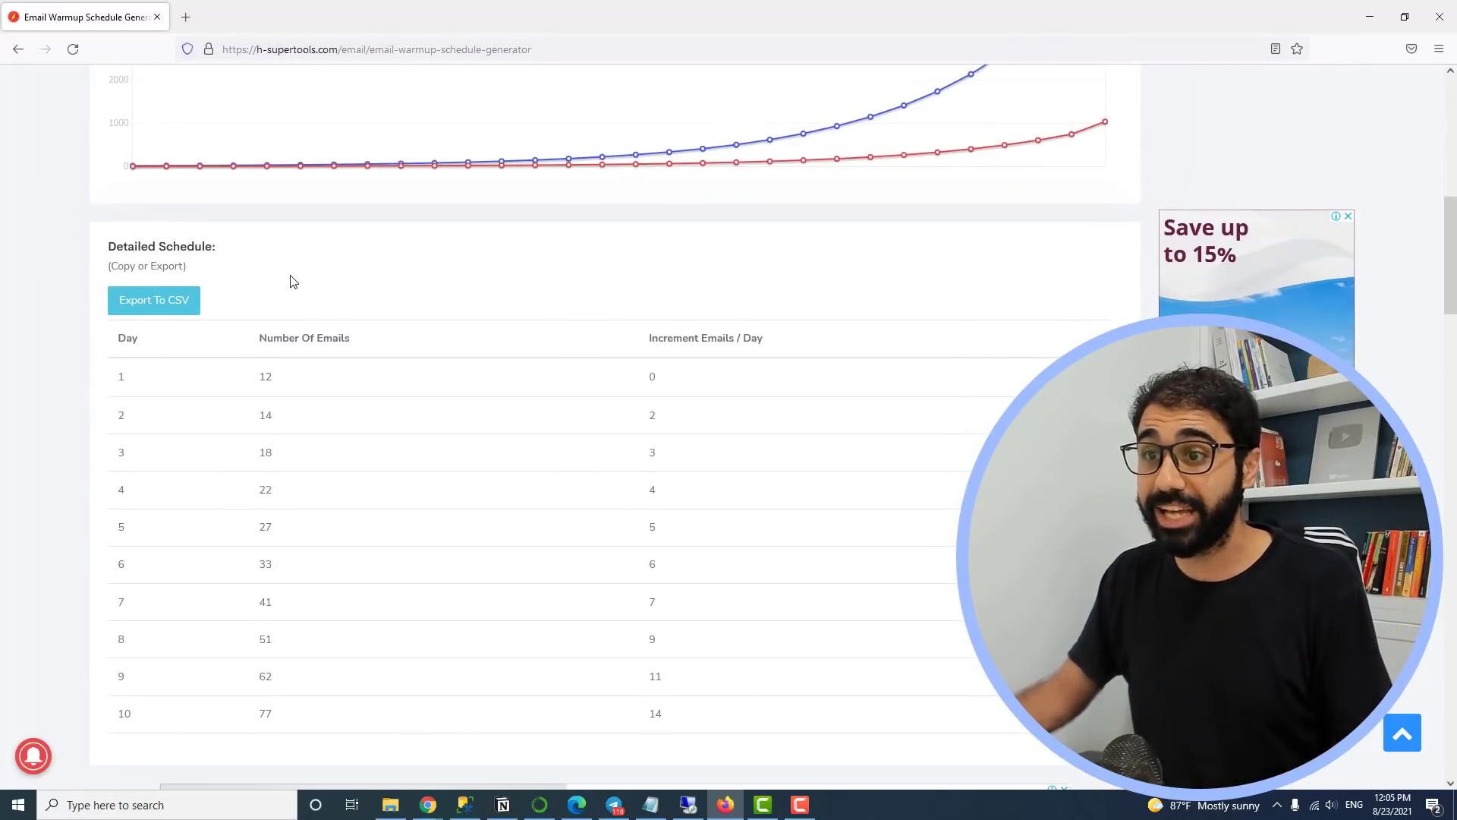
scroll(213, 281, down, 1)
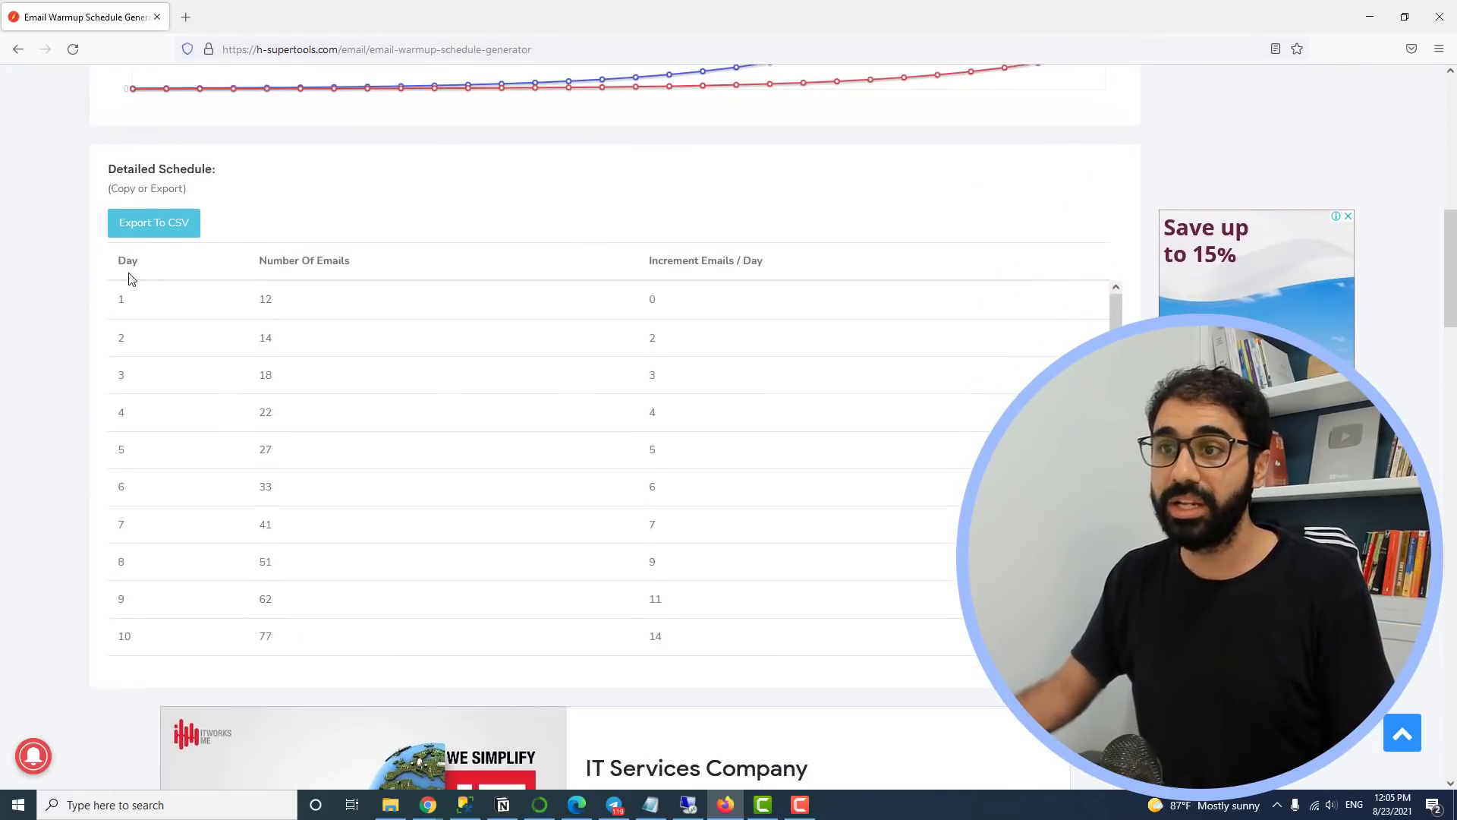
click(266, 299)
shift+click(124, 332)
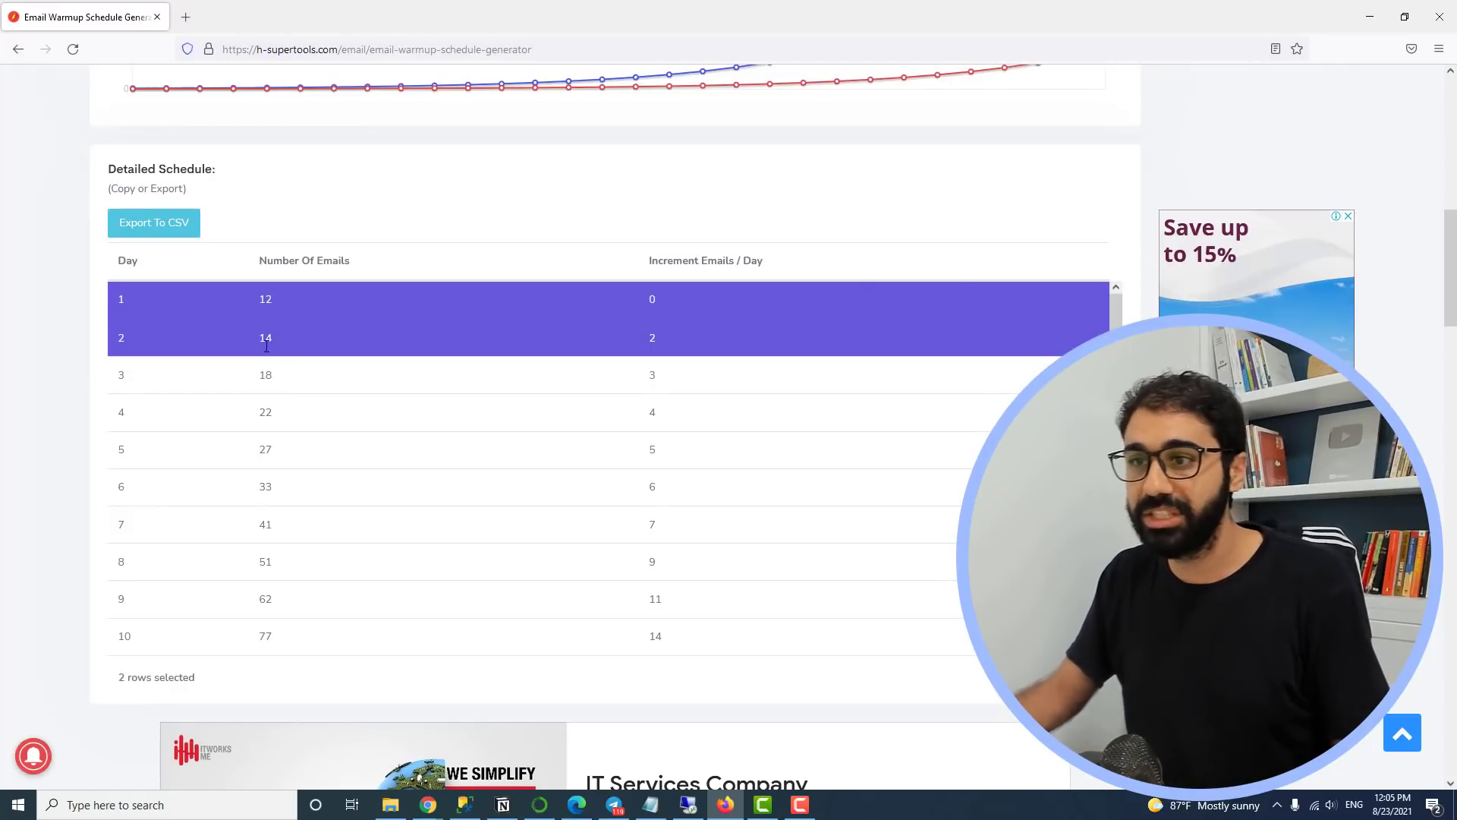
shift+click(227, 384)
shift+click(224, 420)
scroll(221, 481, down, 8)
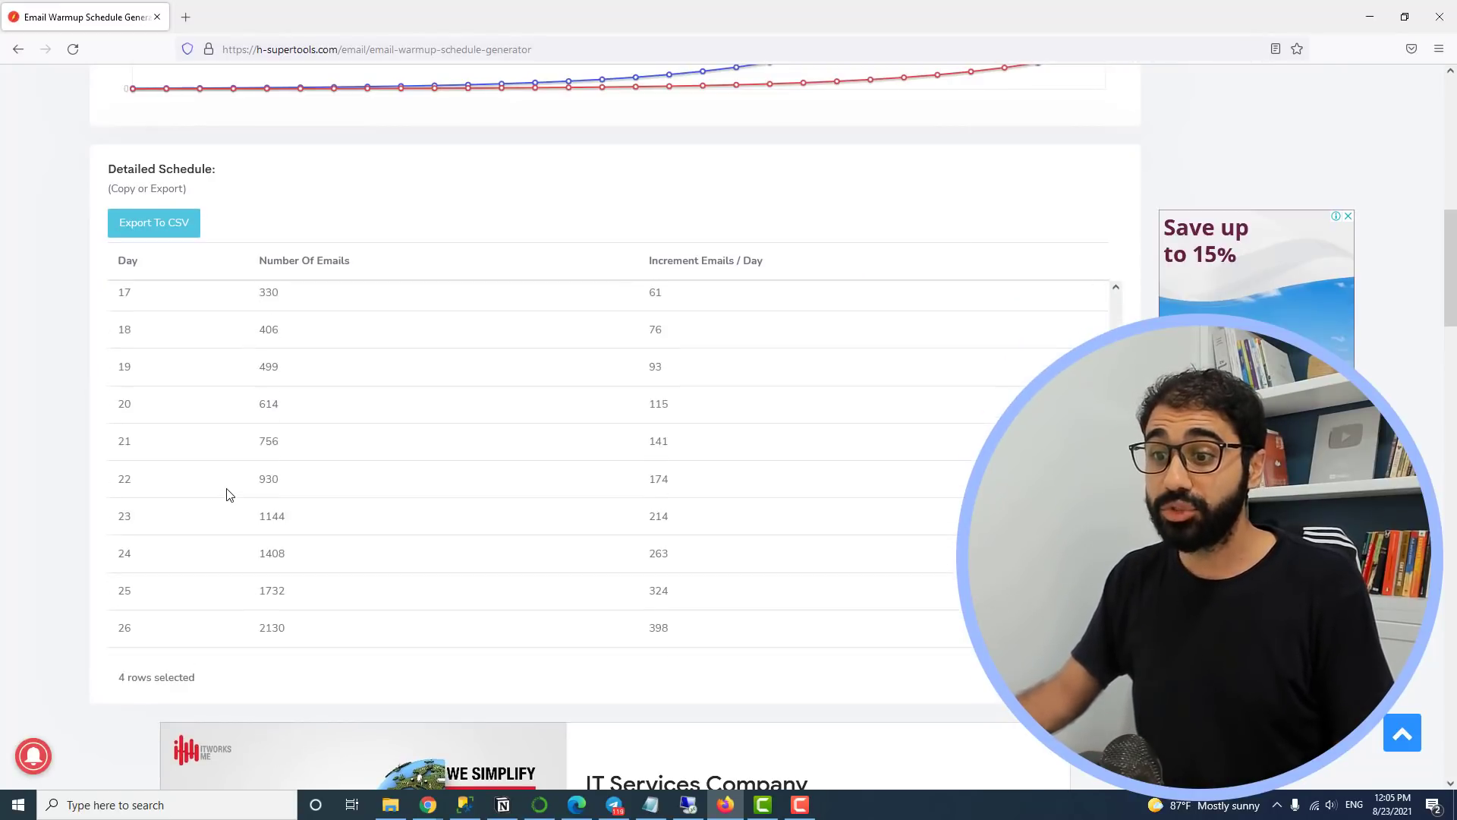
scroll(229, 495, down, 3)
shift+click(226, 566)
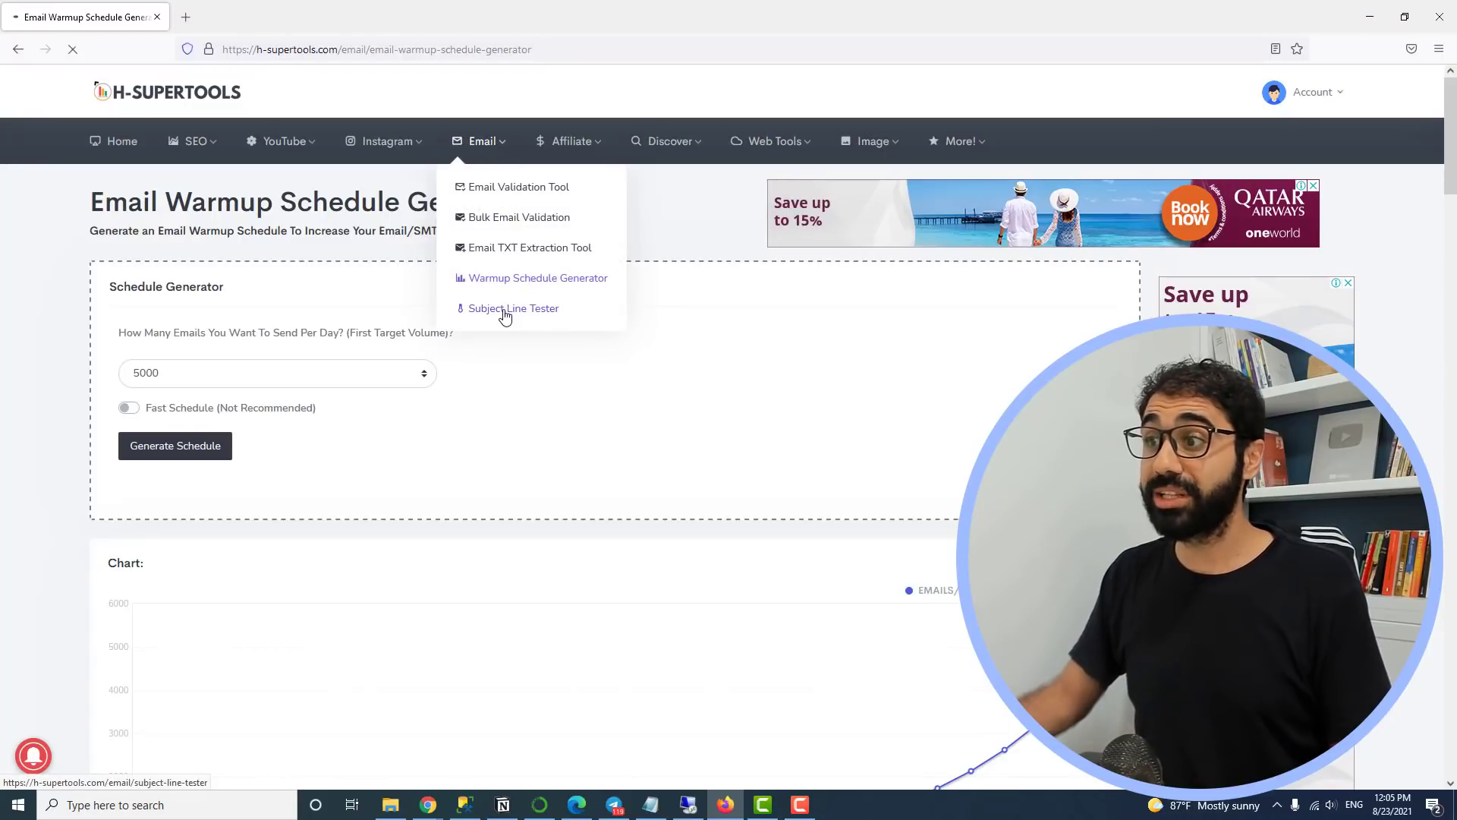
- Score 'Top 3 Tools To GROW YOUR BUSINESS' at 78, then lowercase the last words and re-check
click(505, 312)
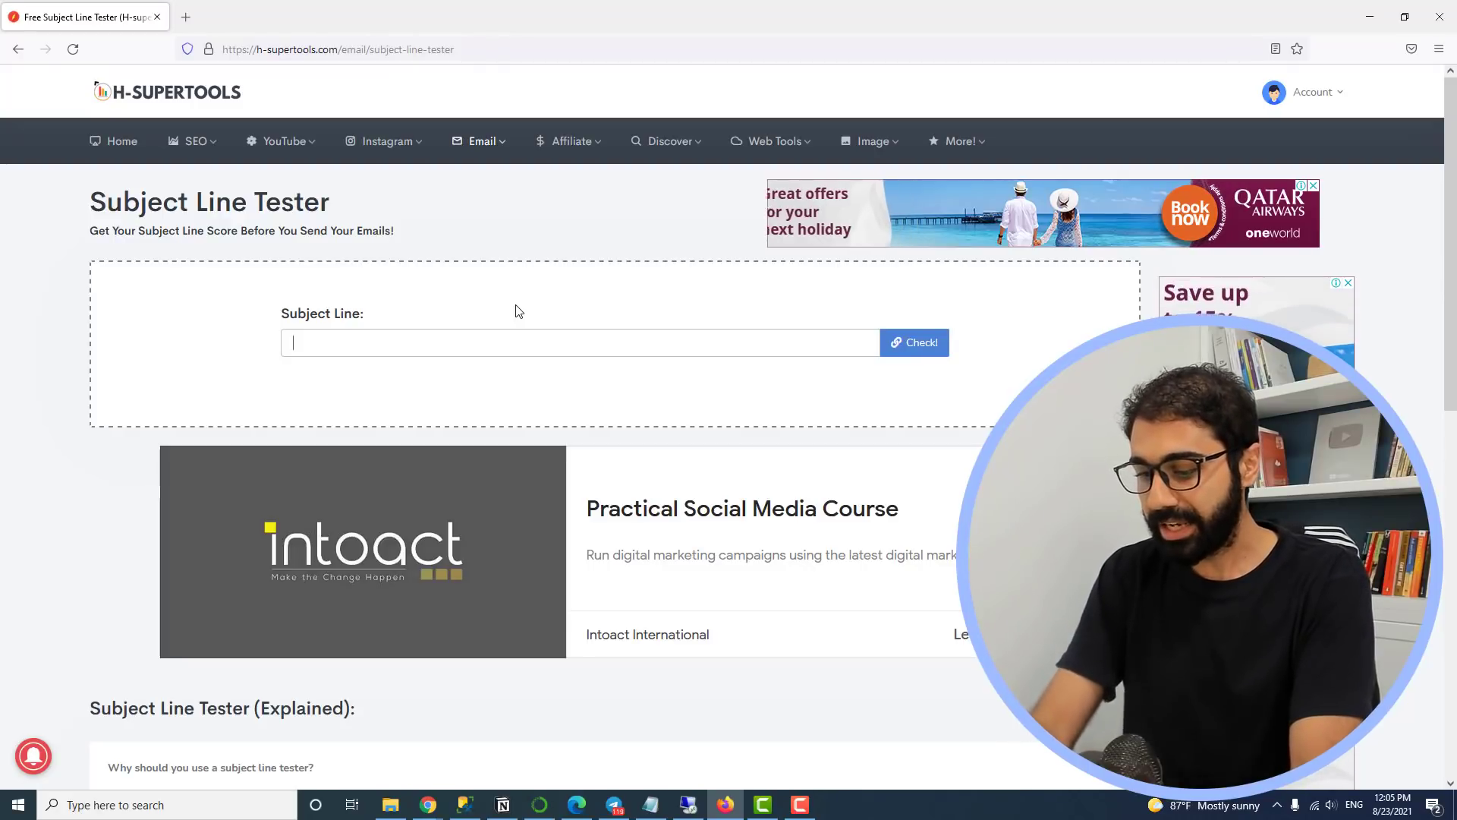
text(Top 3 Tools To GROW YOUR BUSINESS)
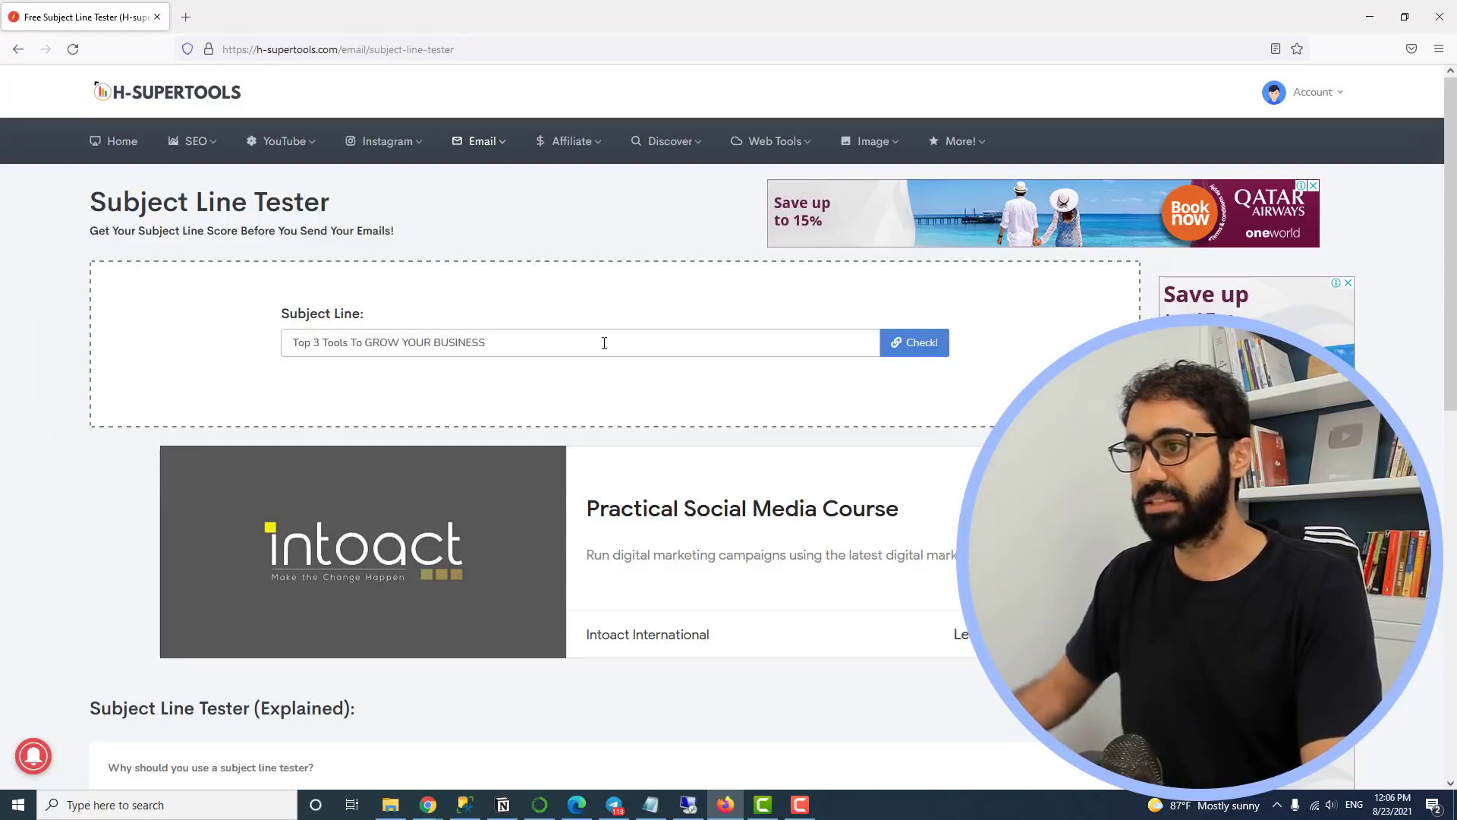
click(933, 353)
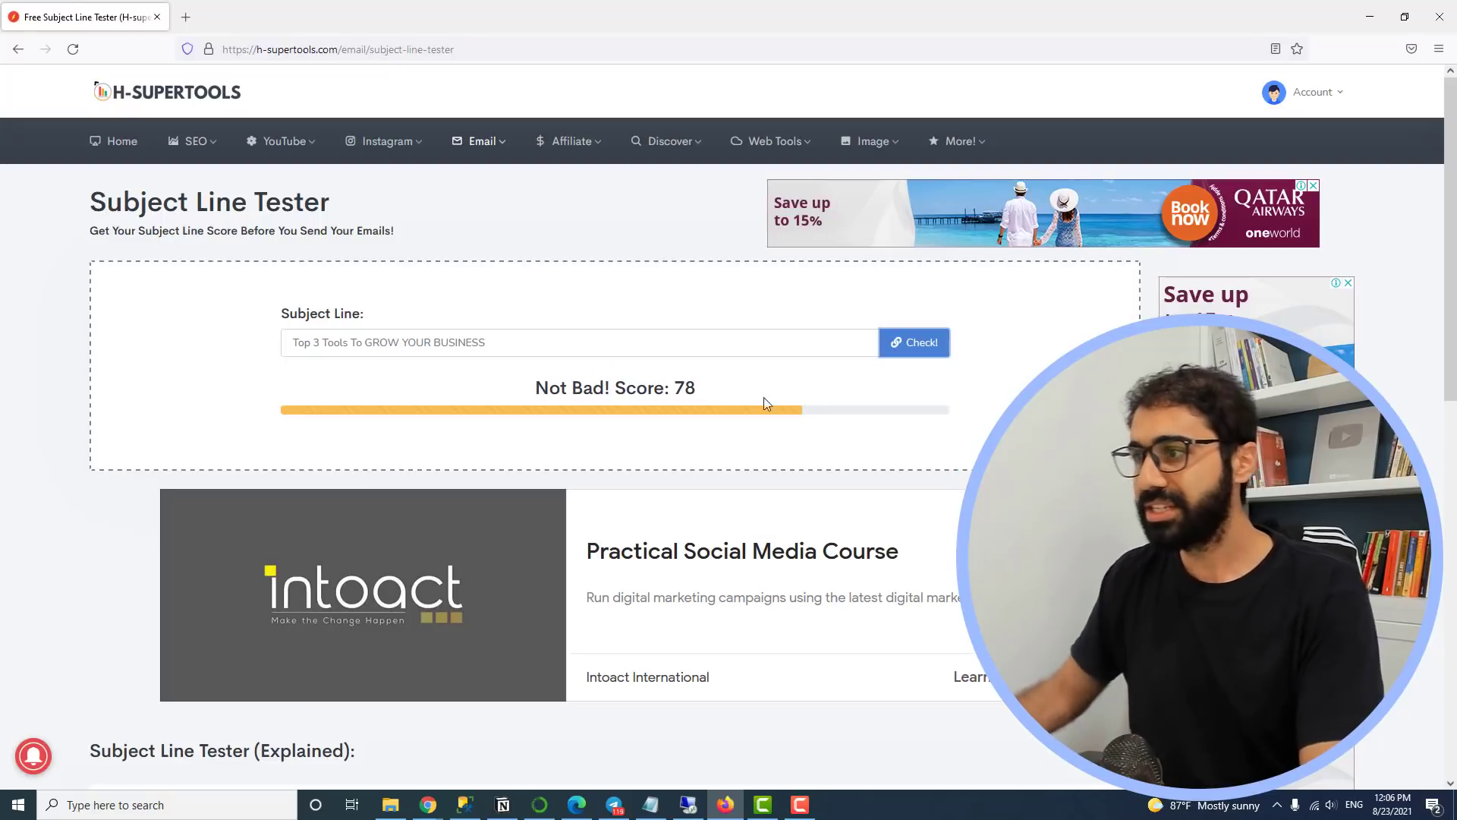
drag(682, 387, 674, 388)
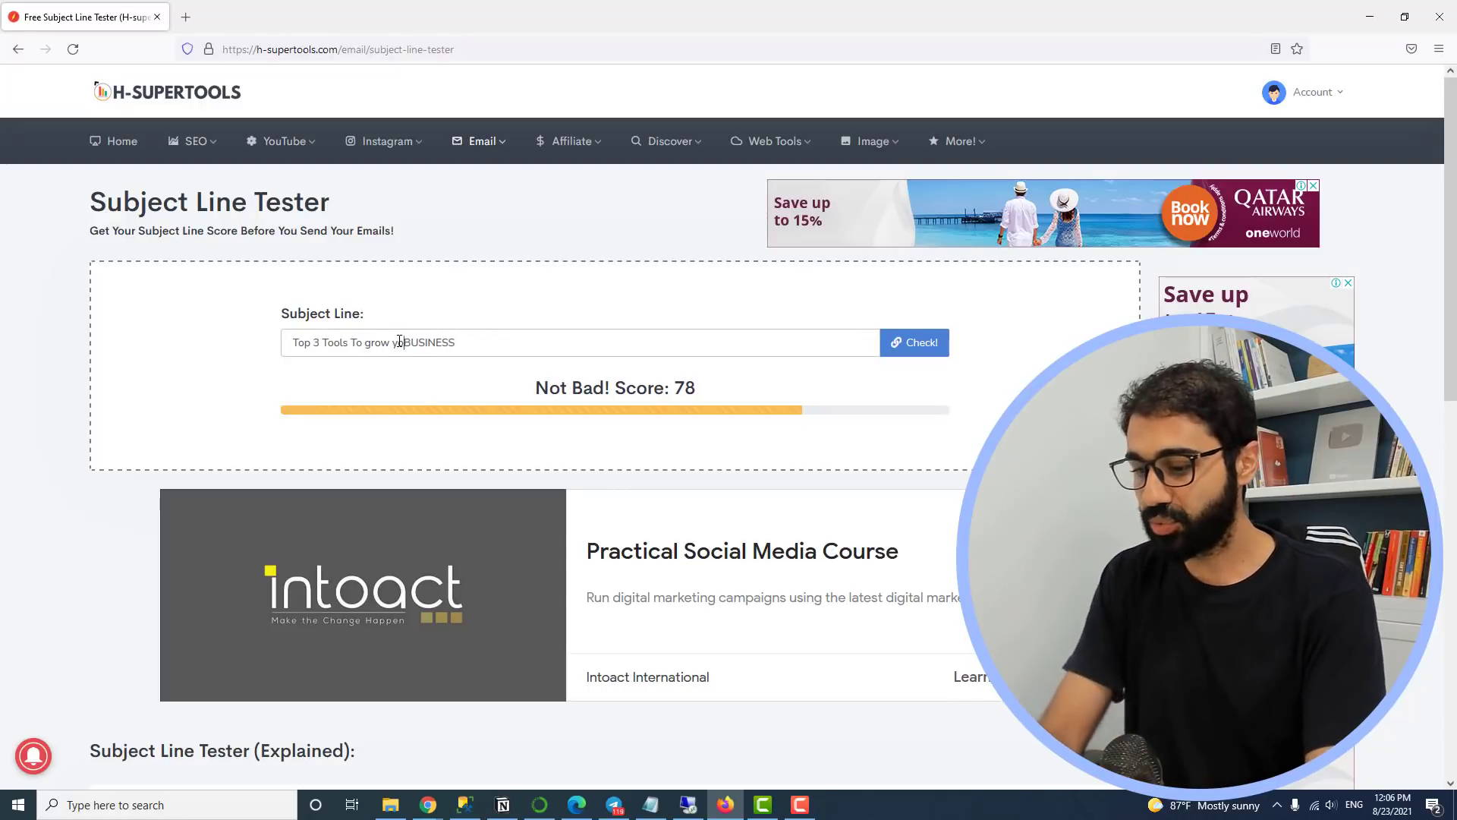
key(ctrl+z)
click(915, 343)
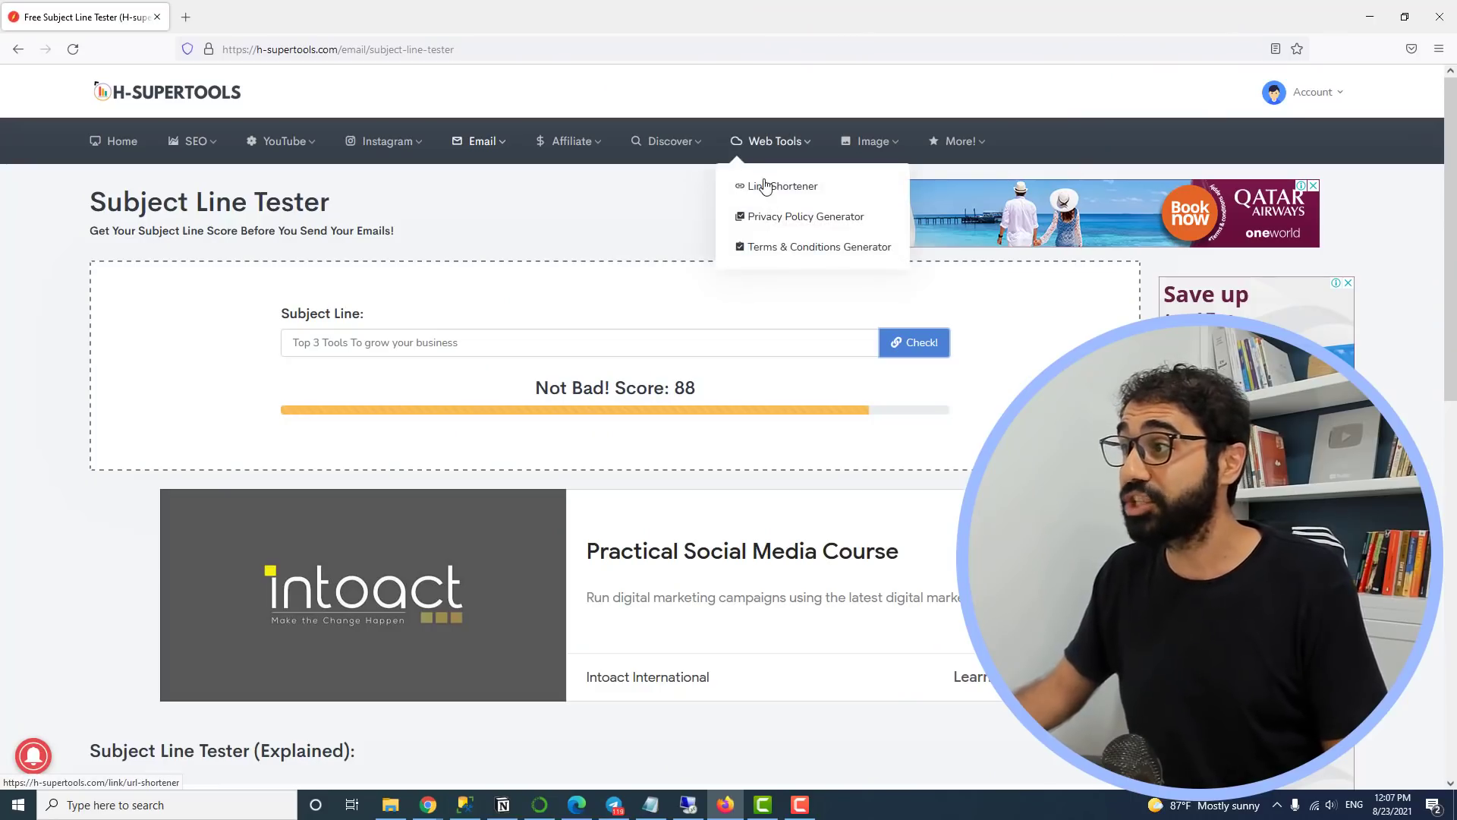
- Open the Link Shortener from the Web Tools menu
click(766, 186)
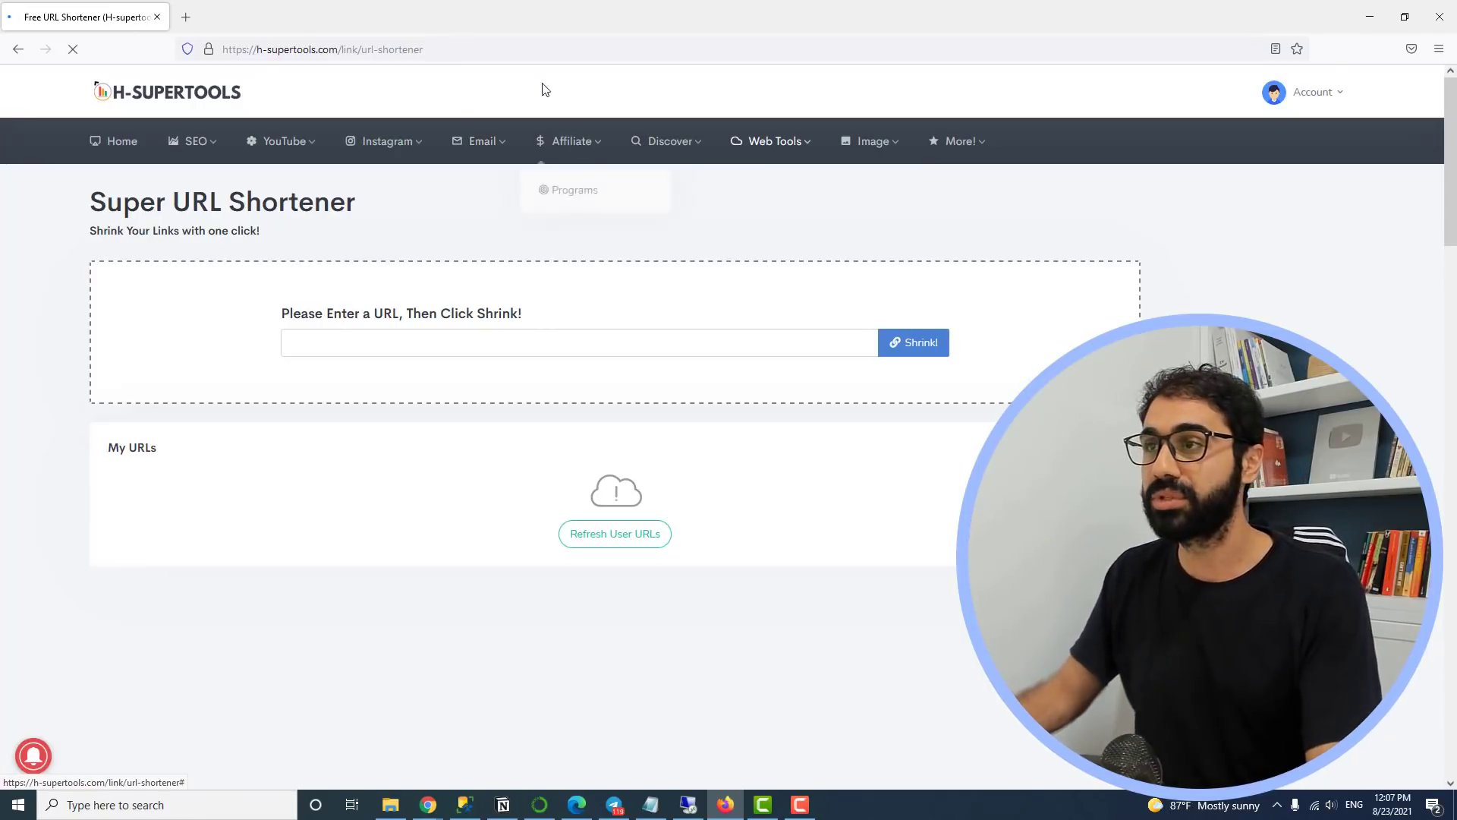
click(424, 340)
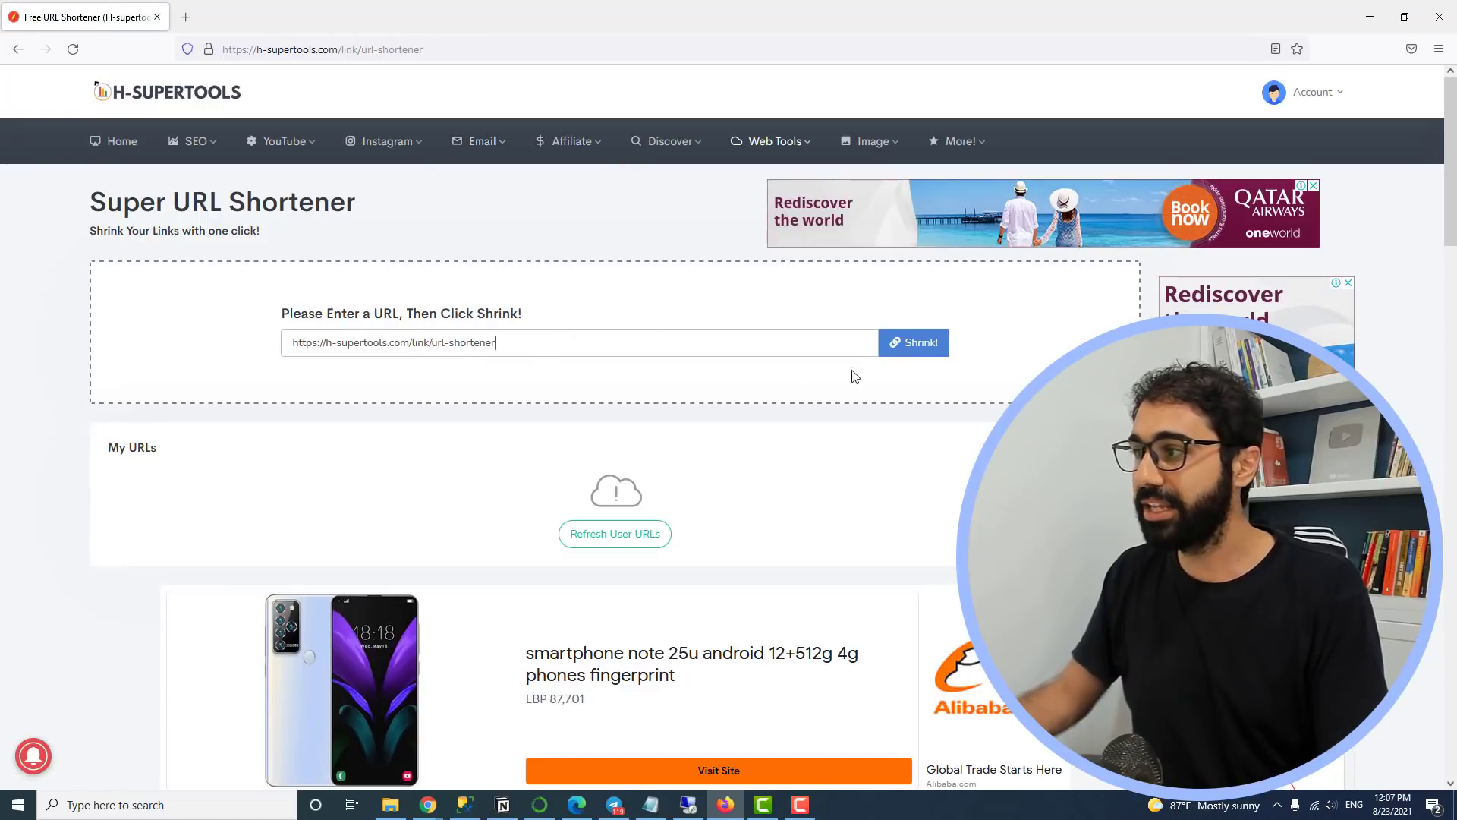
click(918, 347)
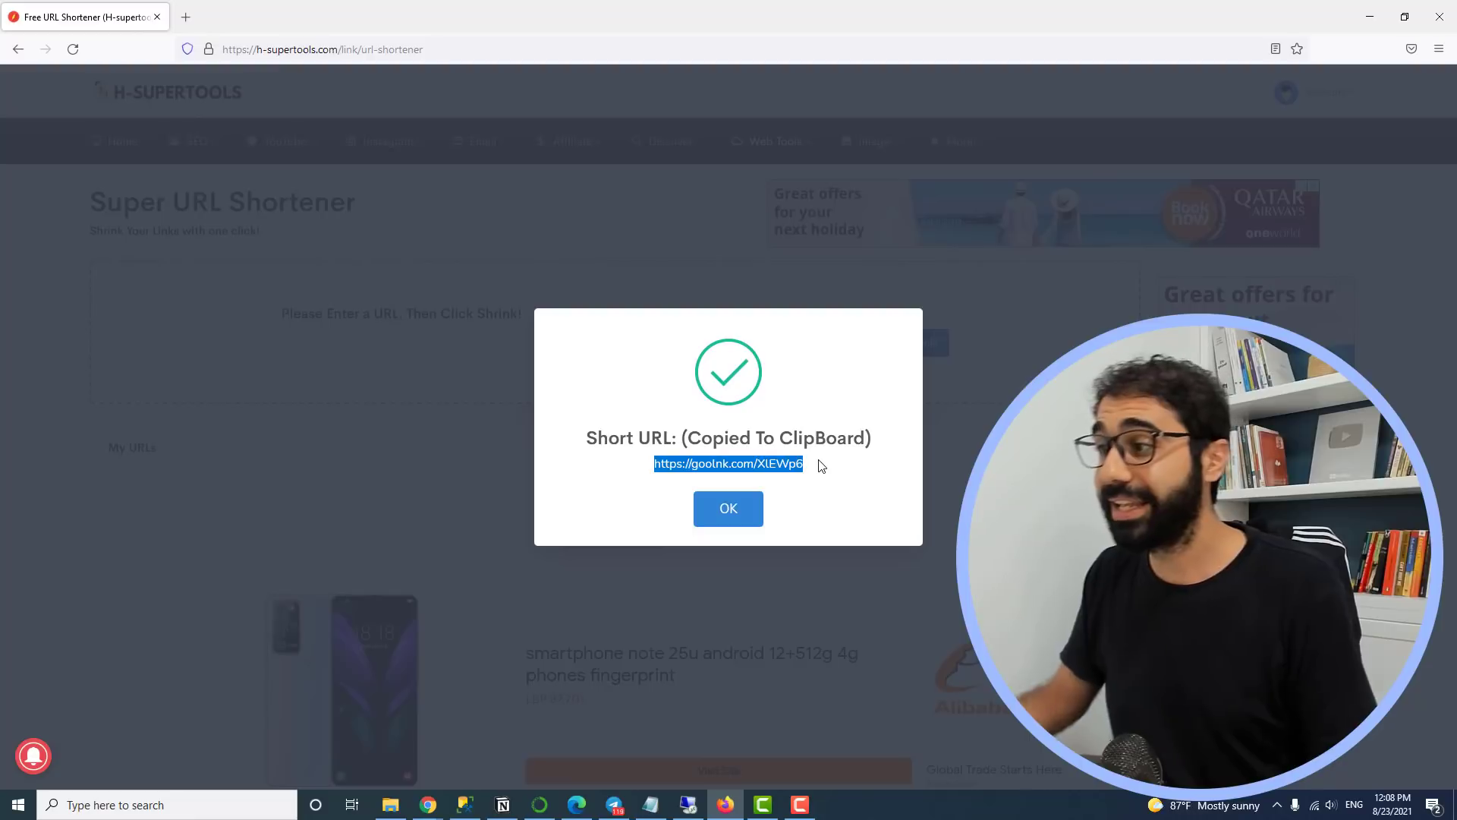
click(728, 509)
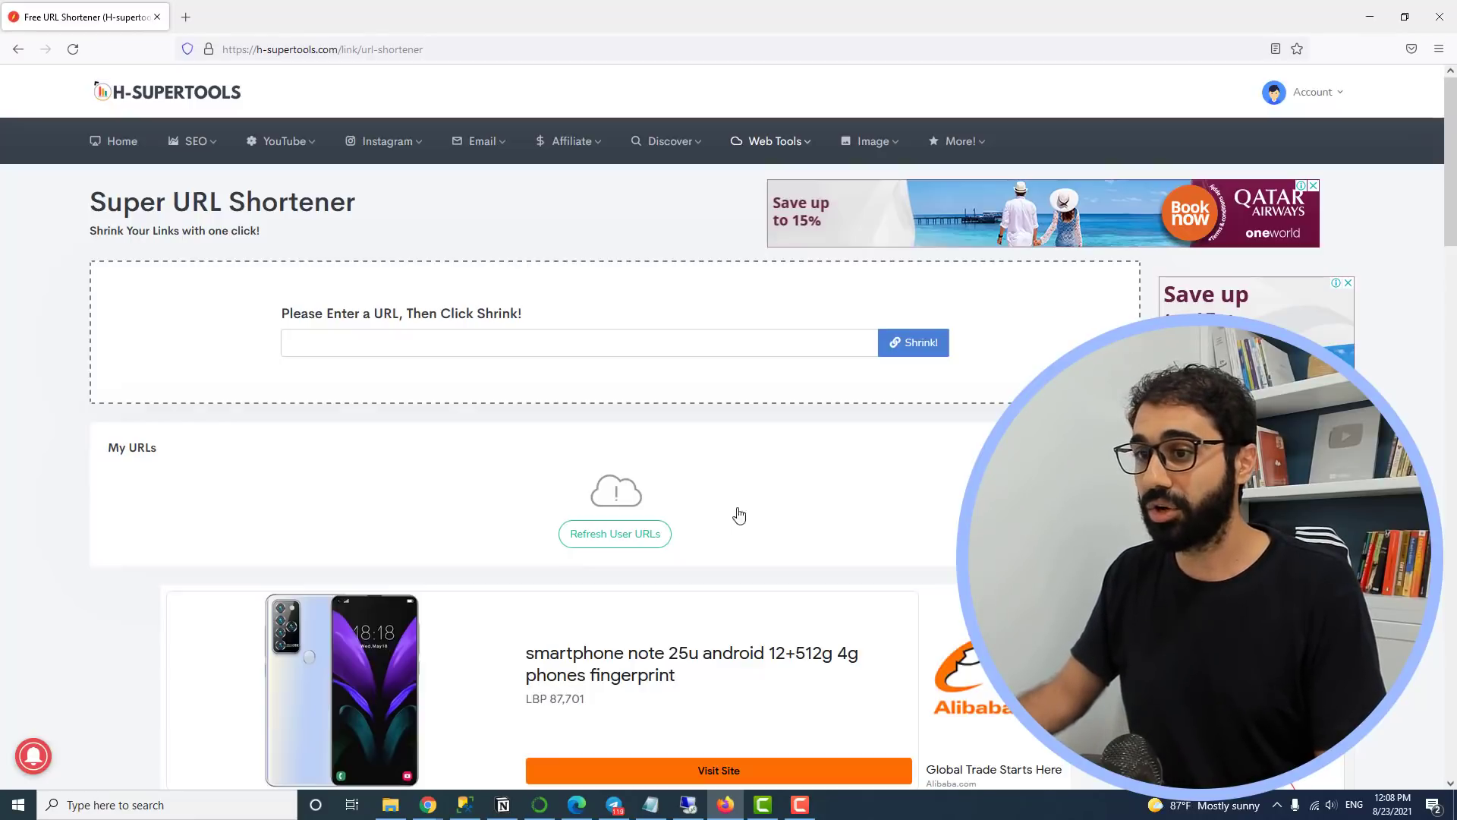
click(186, 17)
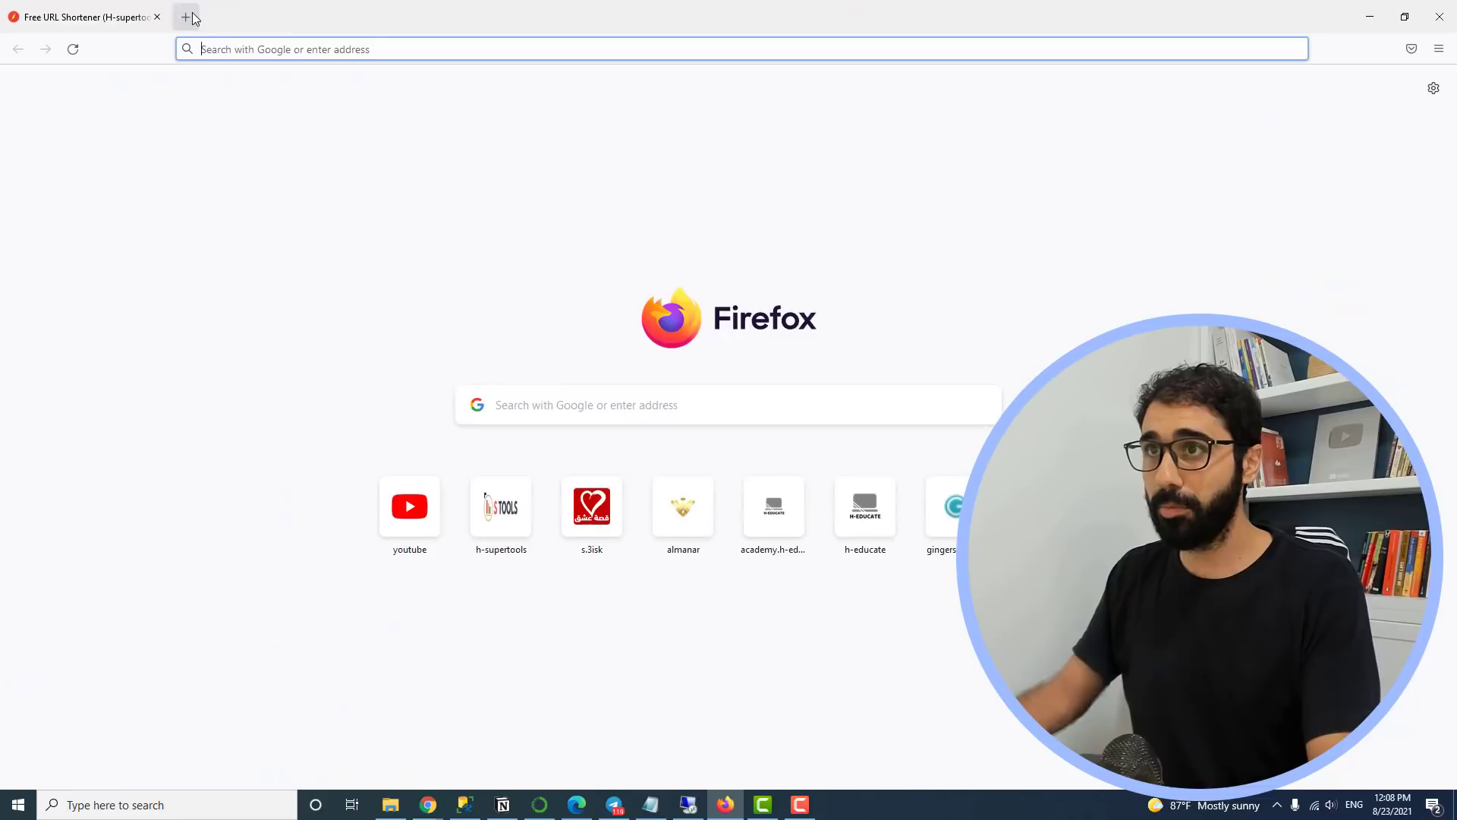
key(Return)
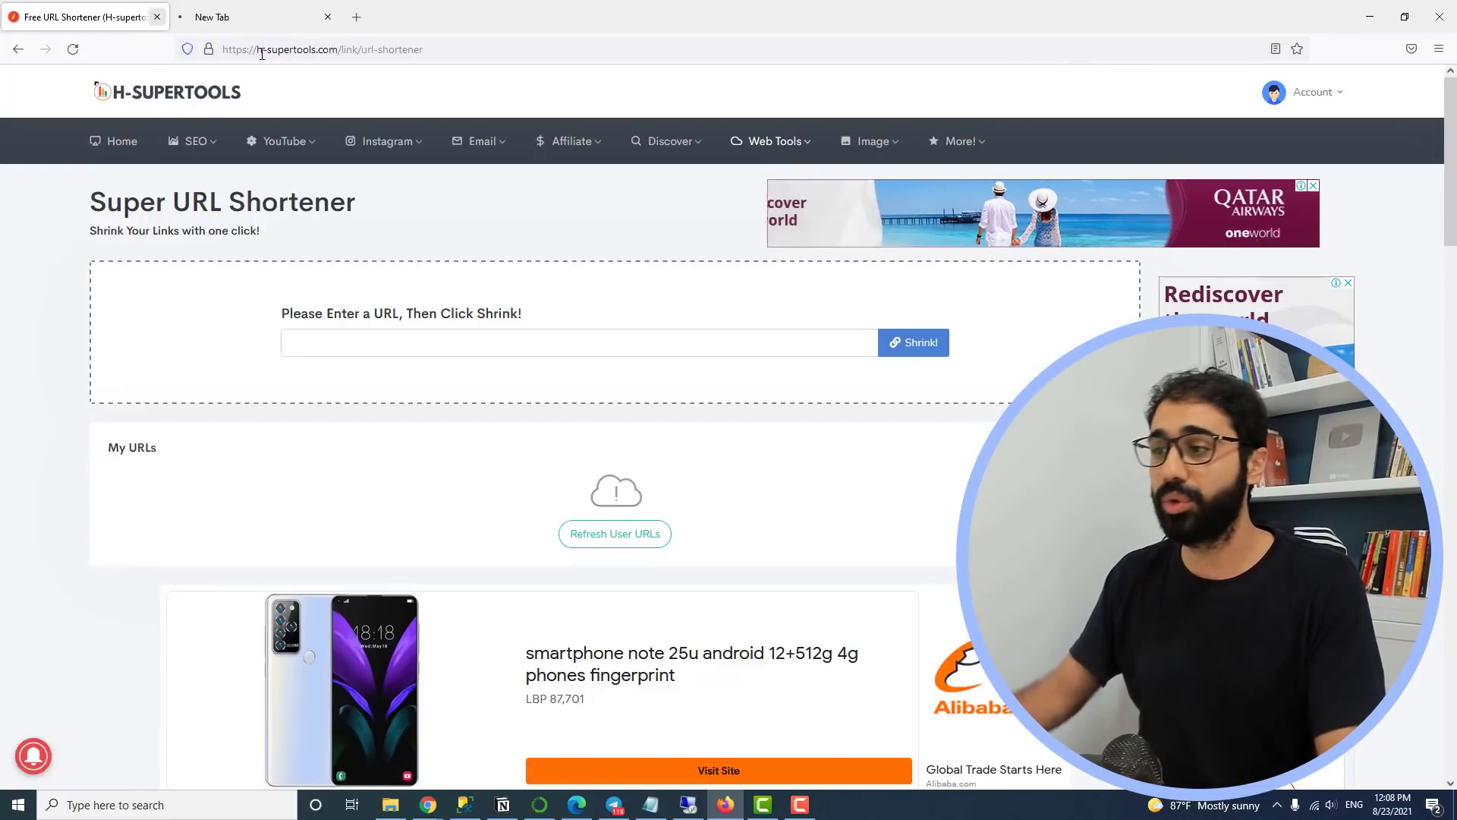
mouse_move(753, 159)
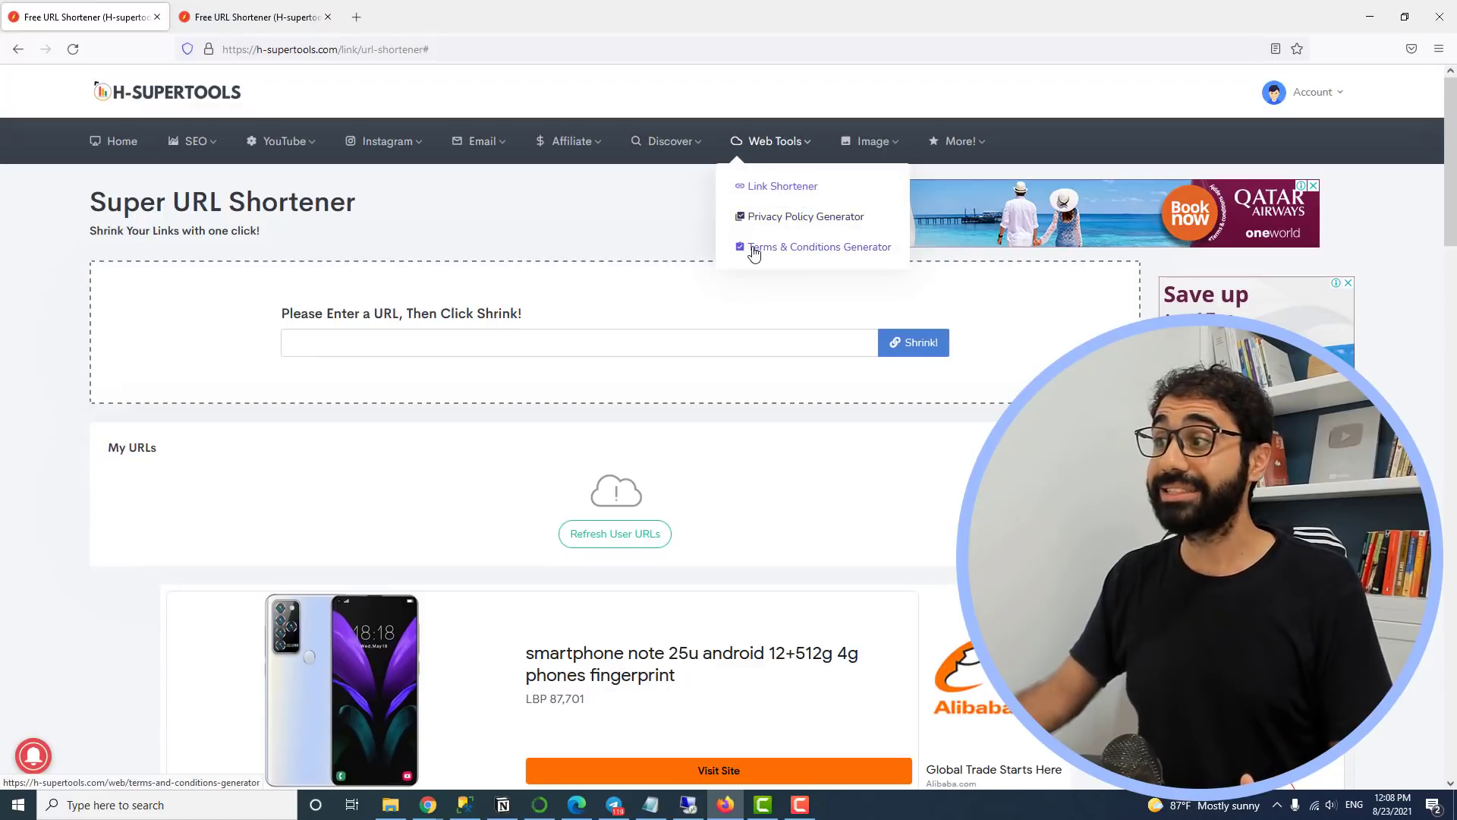
- Generate a privacy policy for website H-educate with URL h-educate.com
click(799, 227)
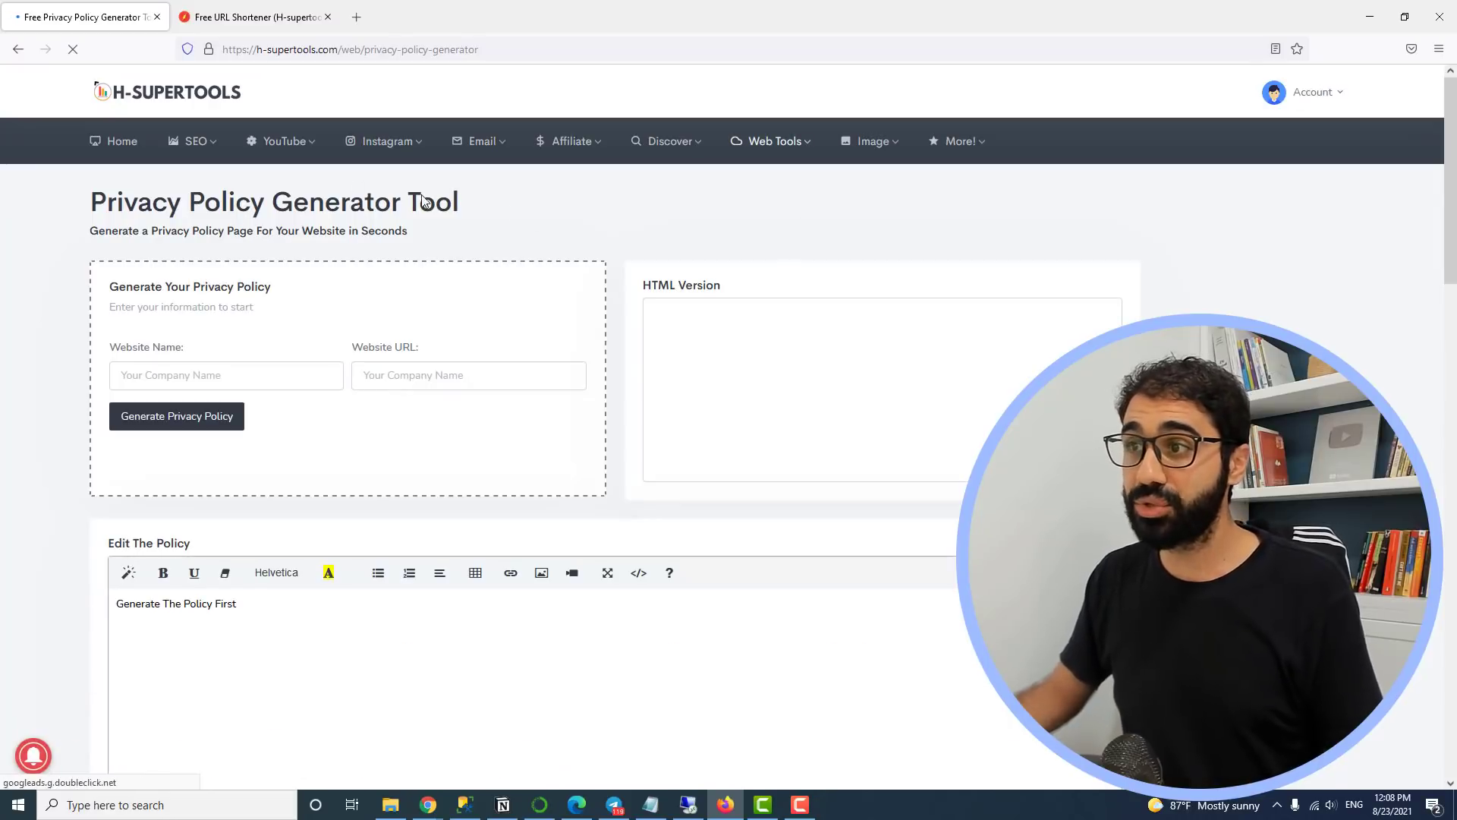
drag(282, 203, 399, 204)
click(521, 217)
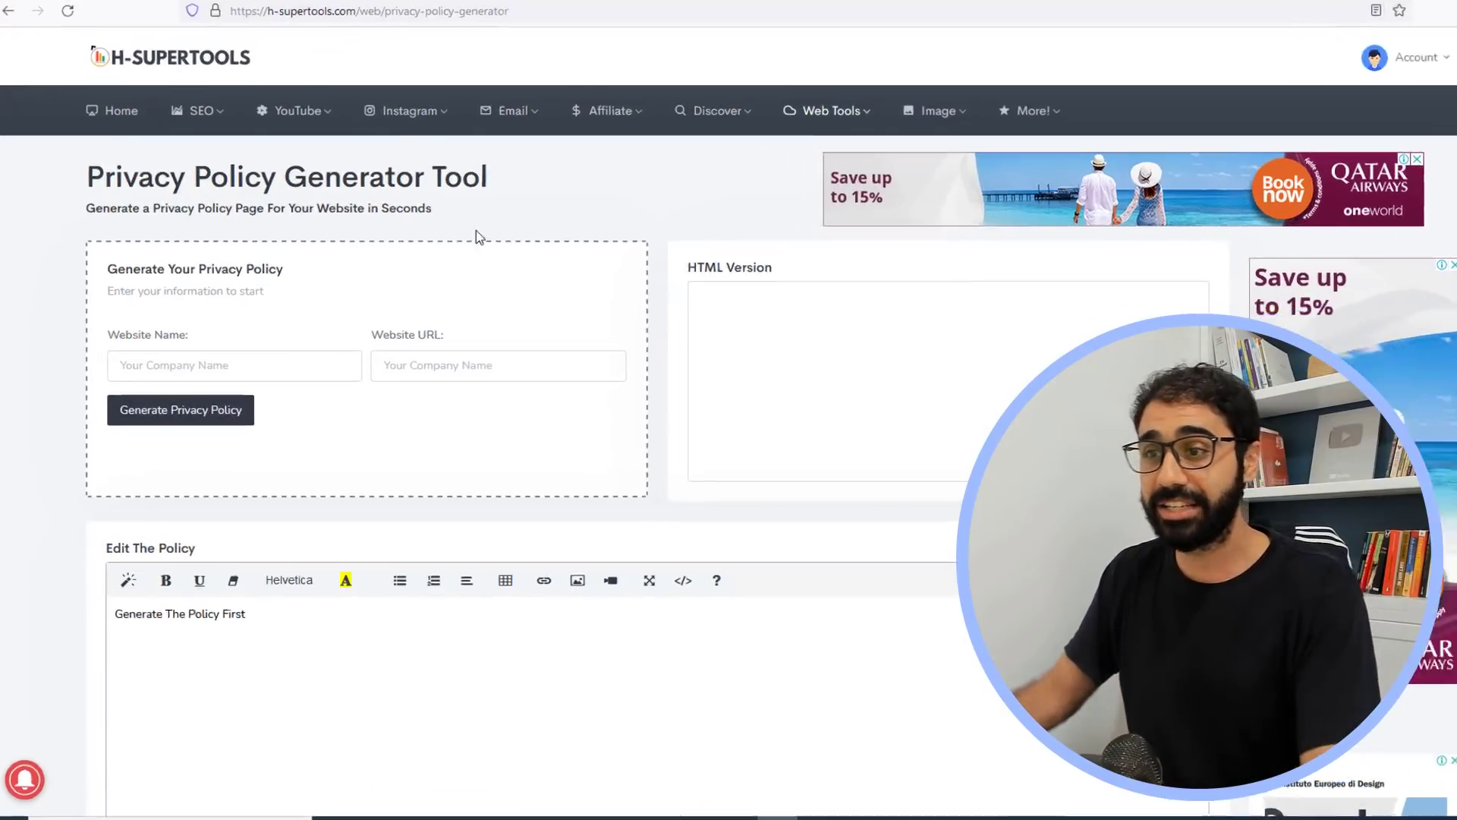
click(328, 367)
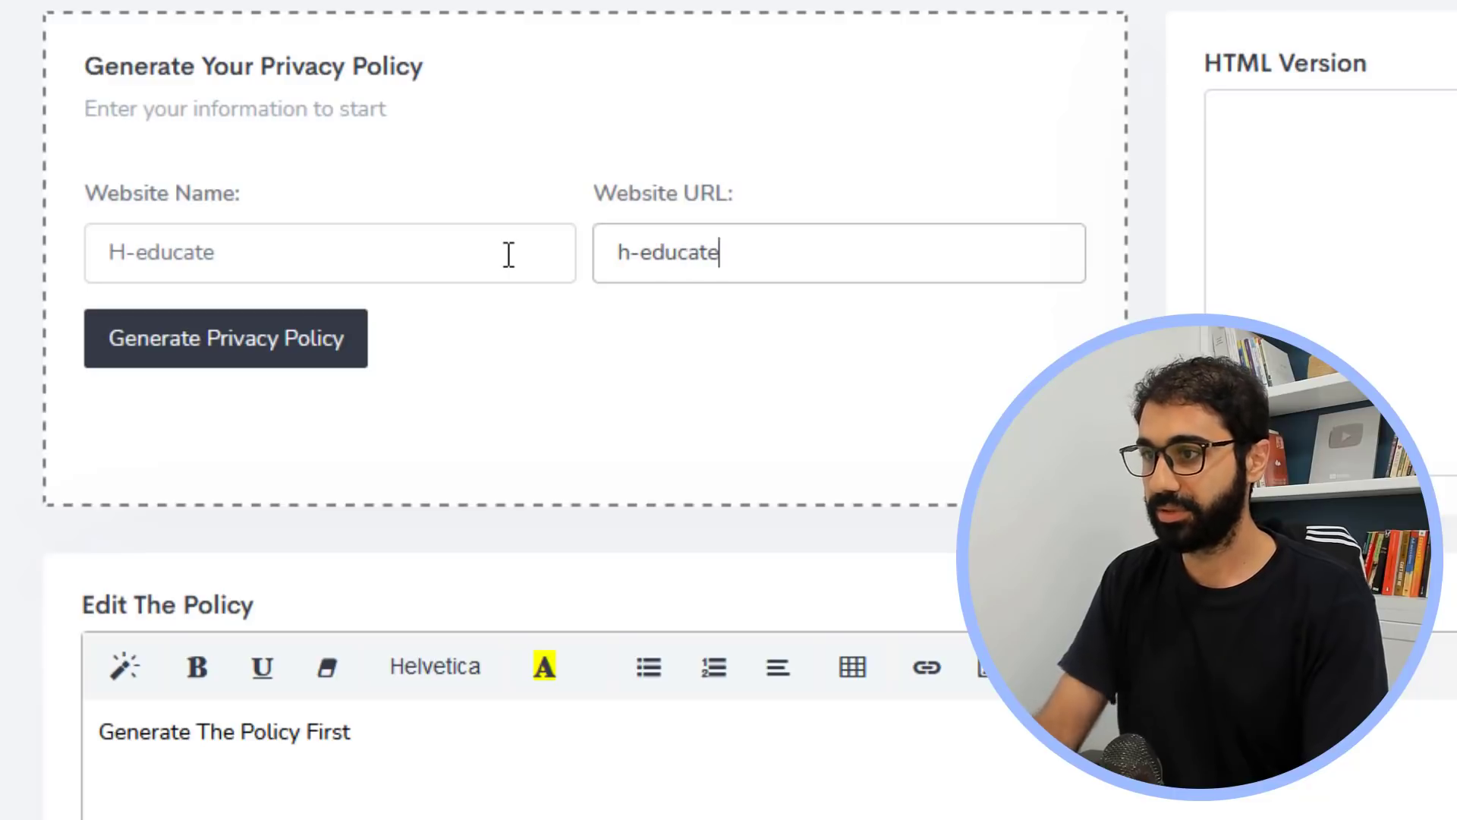
text(h-educate.com)
click(334, 340)
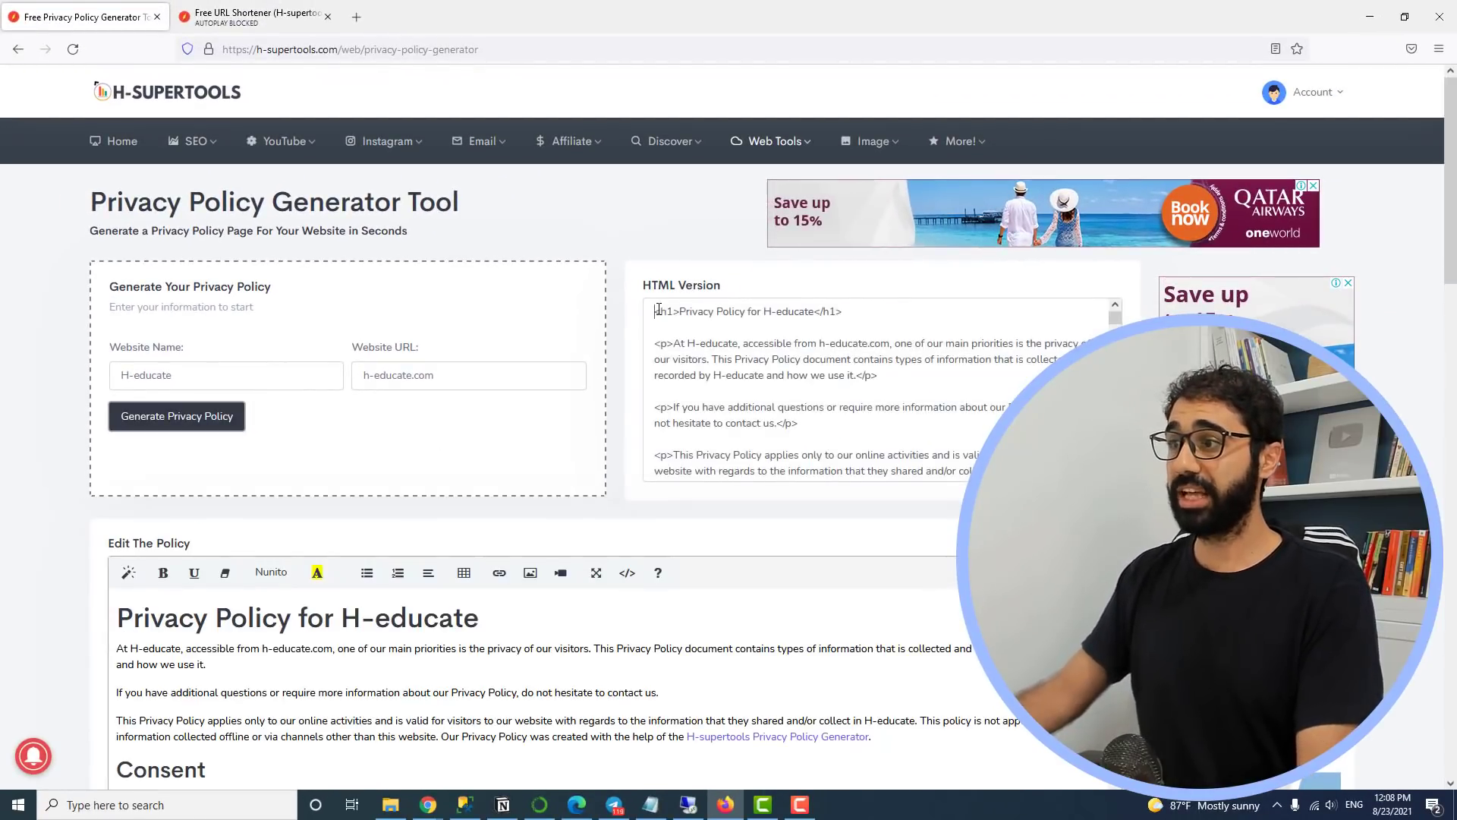
- Select the entire generated privacy policy text in the editor with Ctrl+A
drag(843, 334, 873, 474)
click(939, 400)
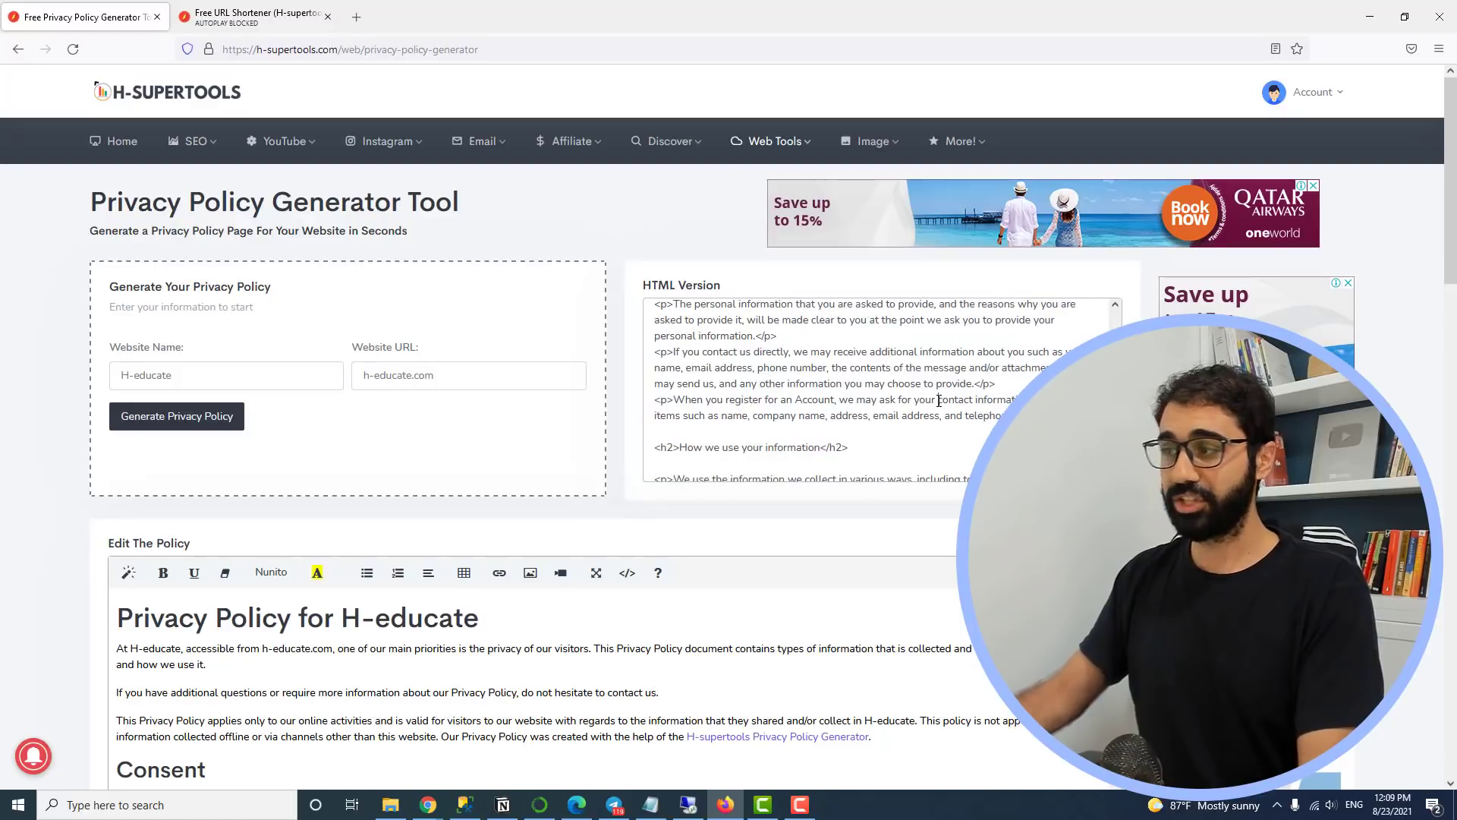
scroll(939, 400, down, 5)
scroll(303, 645, down, 4)
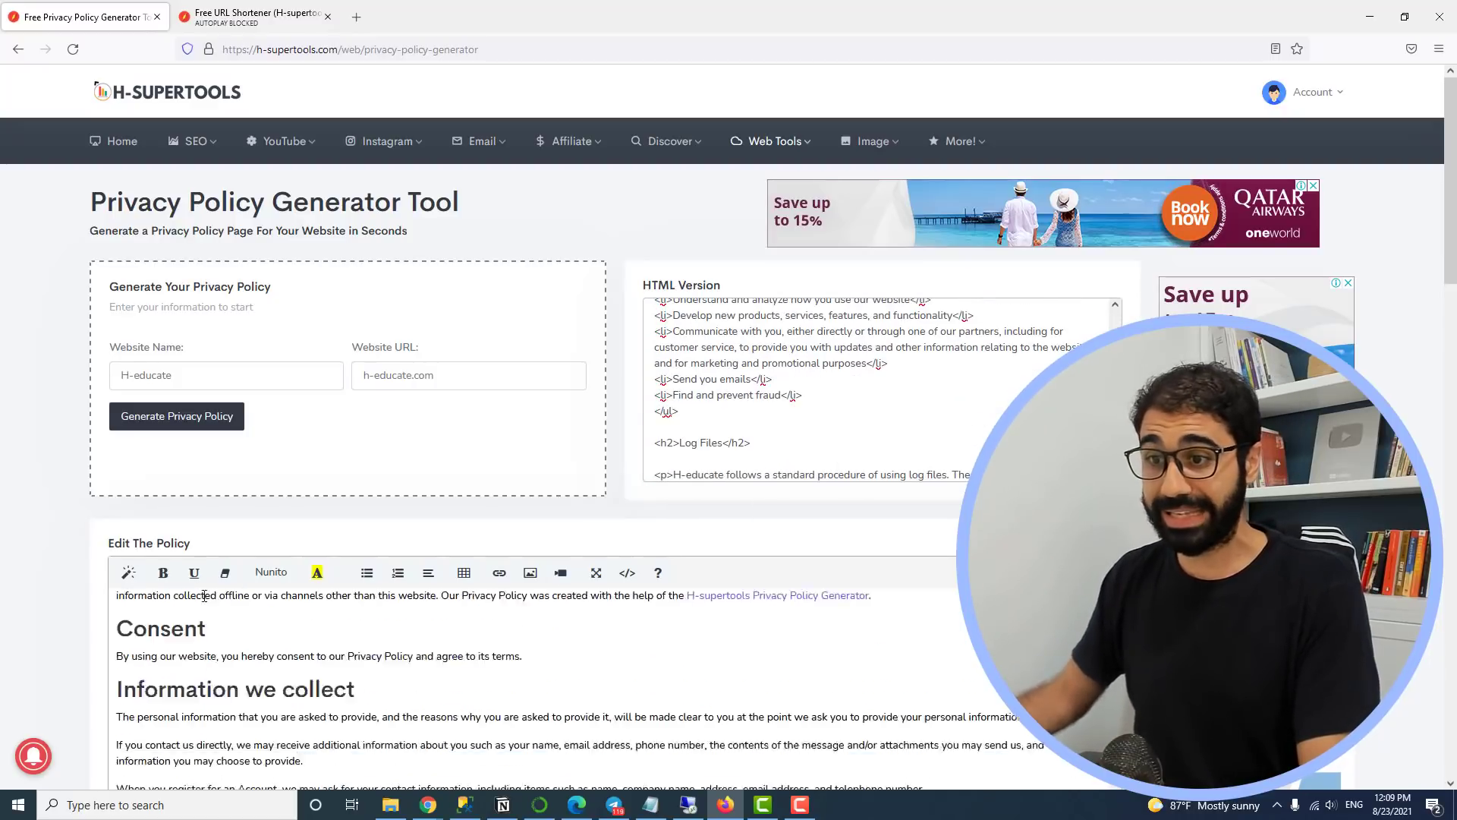
scroll(224, 478, down, 3)
scroll(224, 478, up, 3)
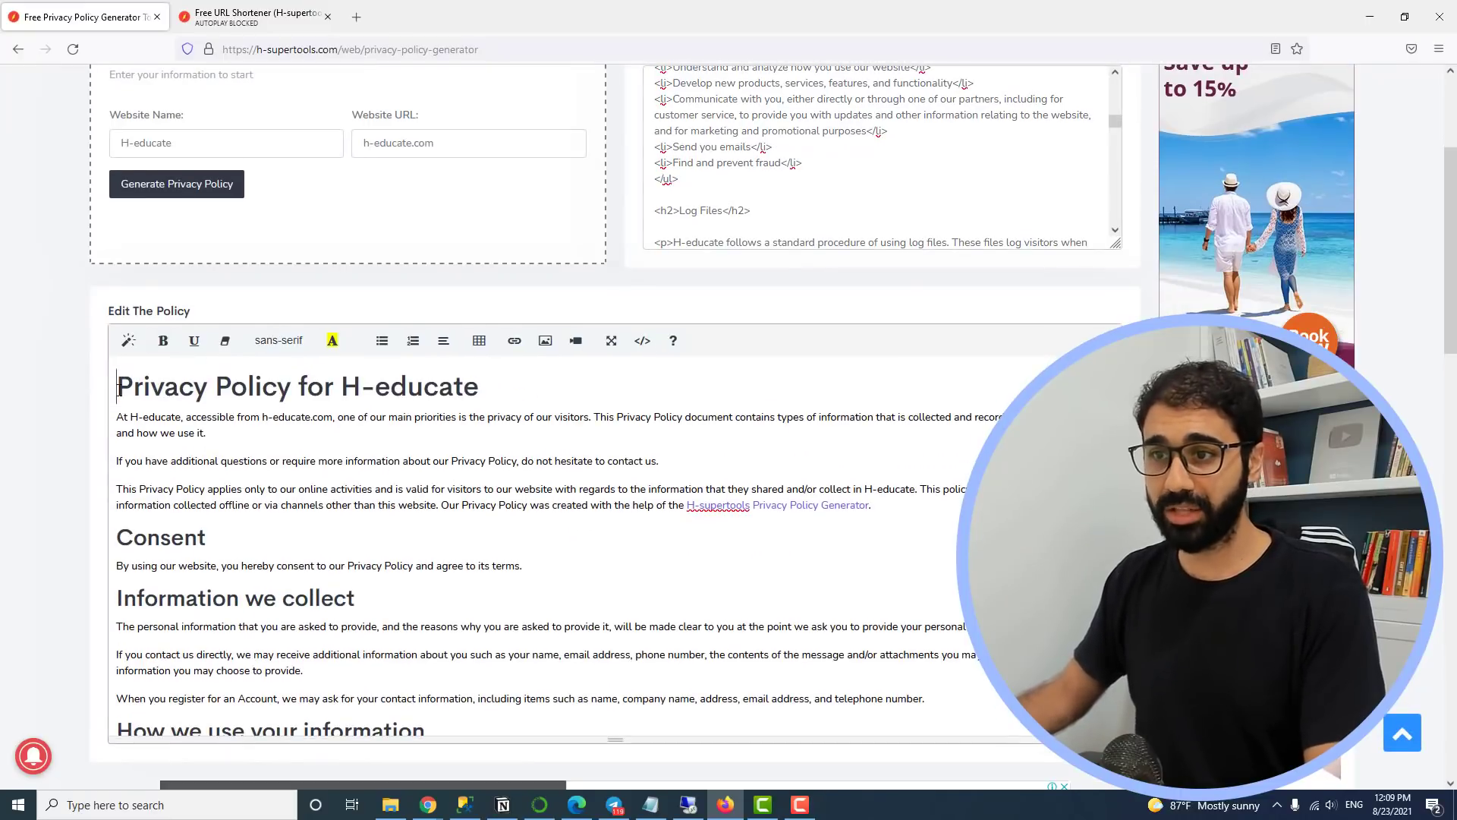
key(ctrl+a)
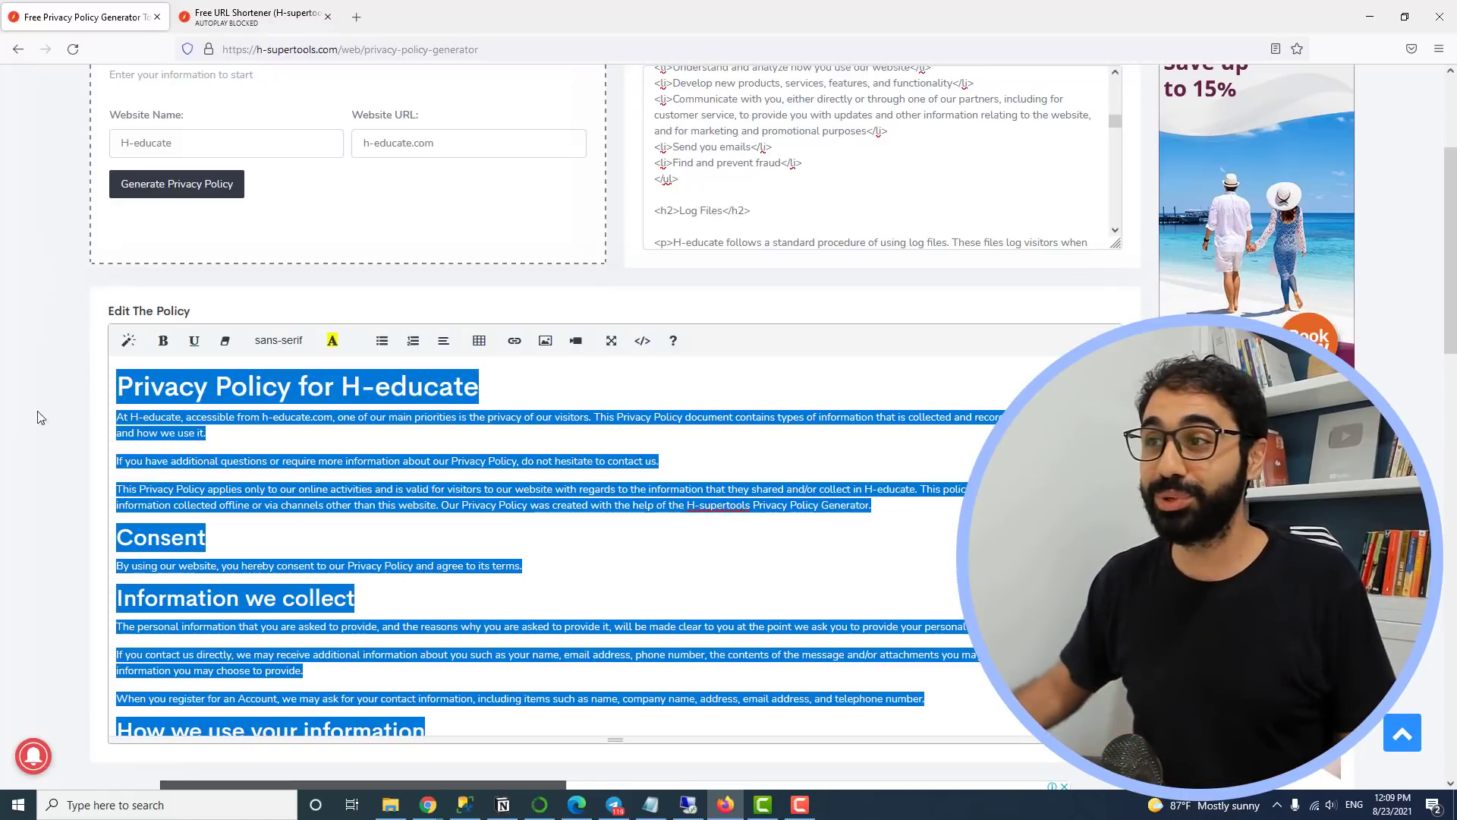
scroll(46, 402, up, 3)
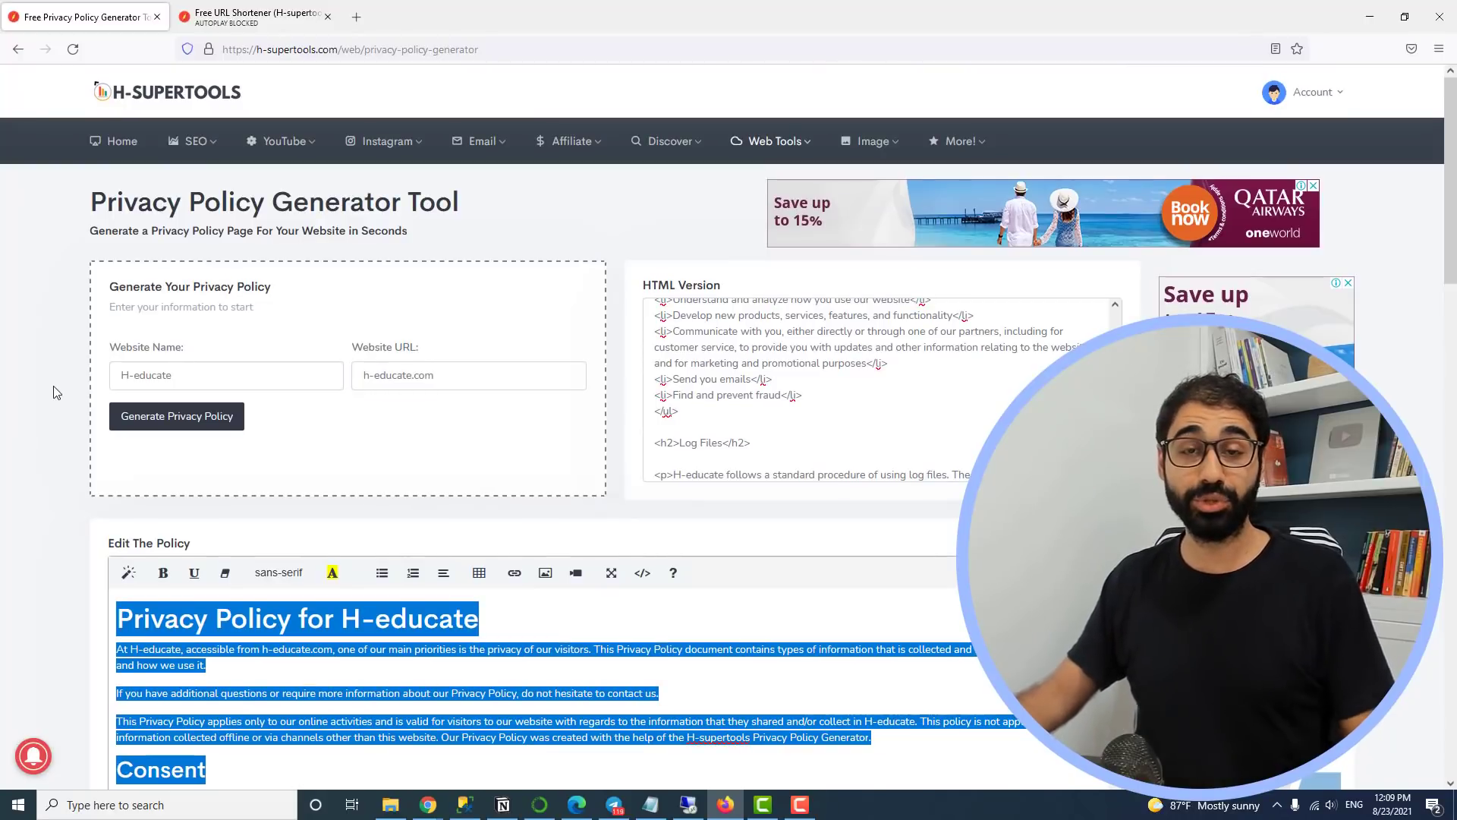